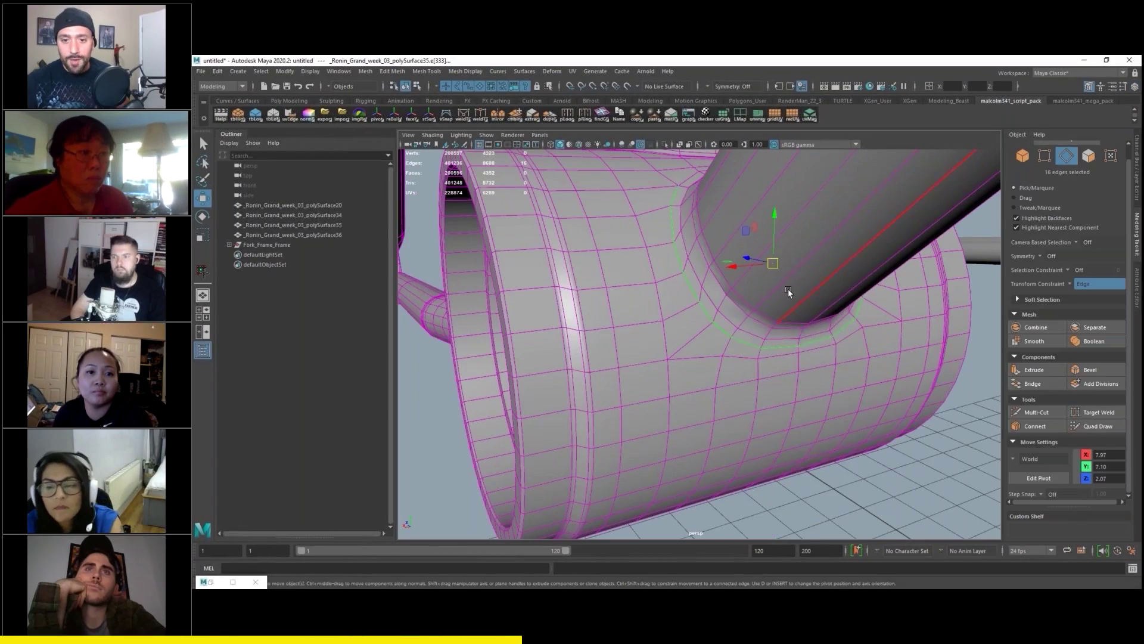
Switch polySurface35 back to object mode so the whole mesh is selected as one object
right_drag(788, 289, 818, 269)
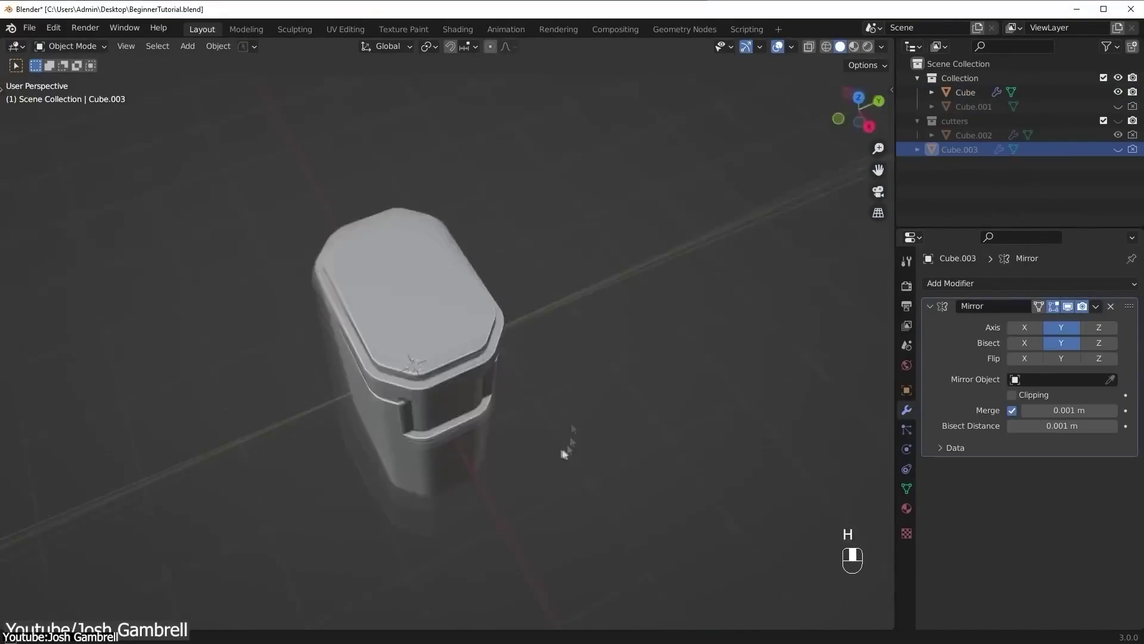
middle_drag(567, 447, 799, 436)
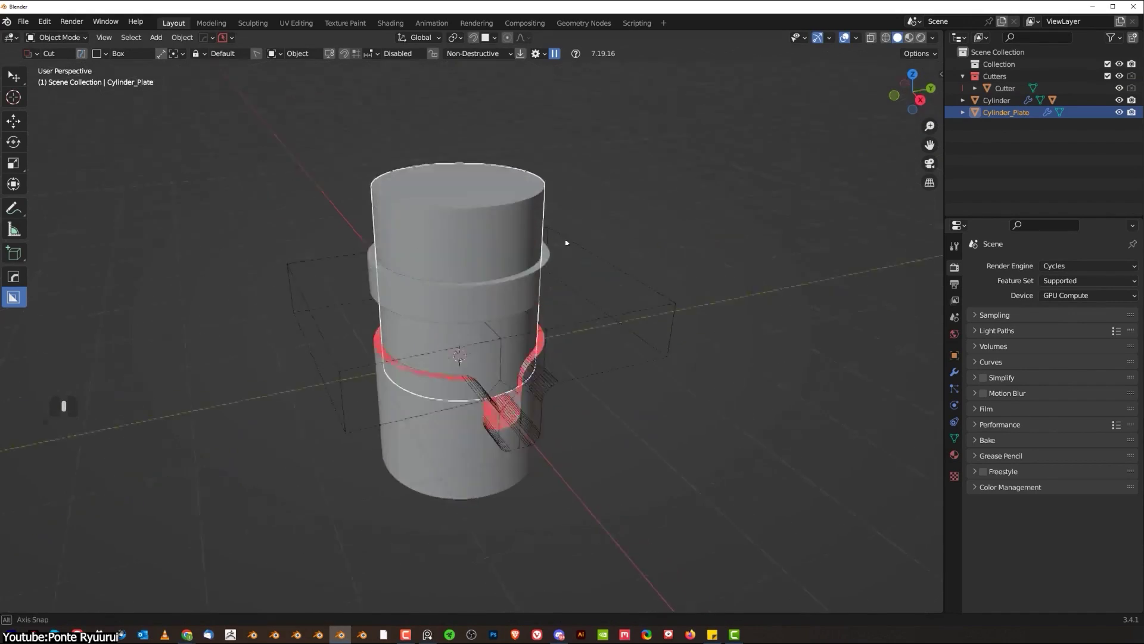
Scale the cylinder piece, bevel the groove loop and add an offset cut along it
key(s)
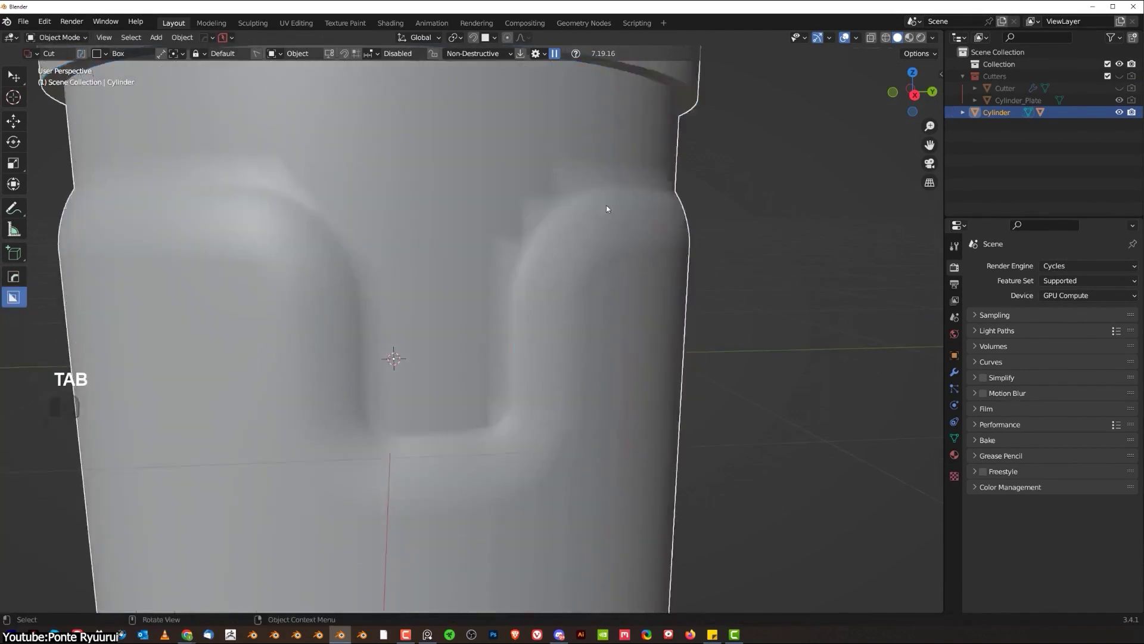
key(ctrl+b)
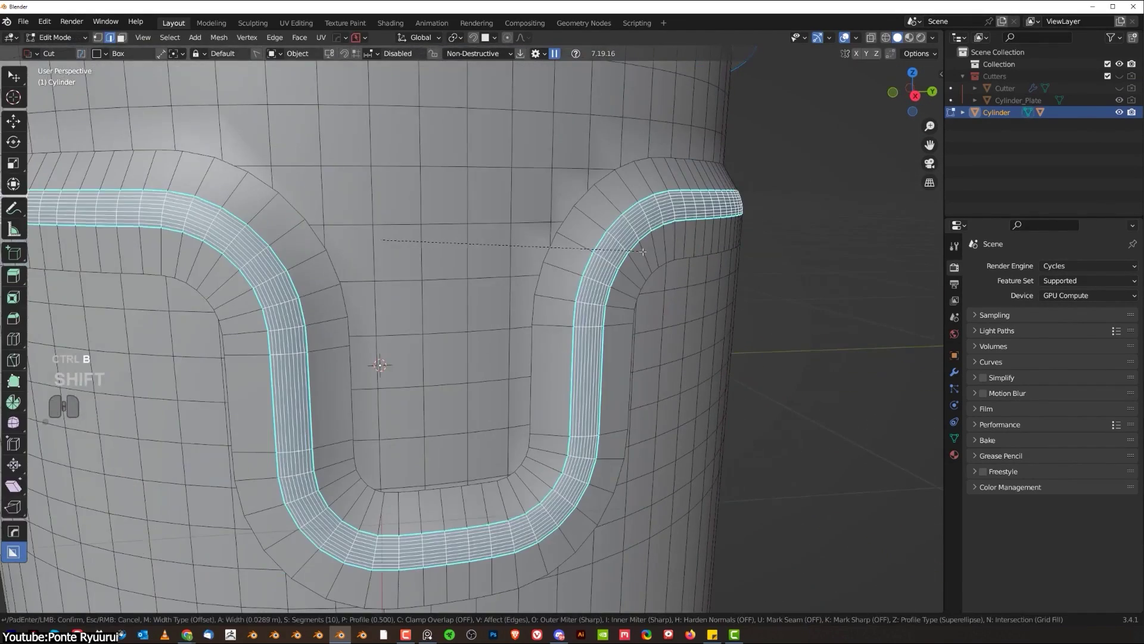
click(643, 251)
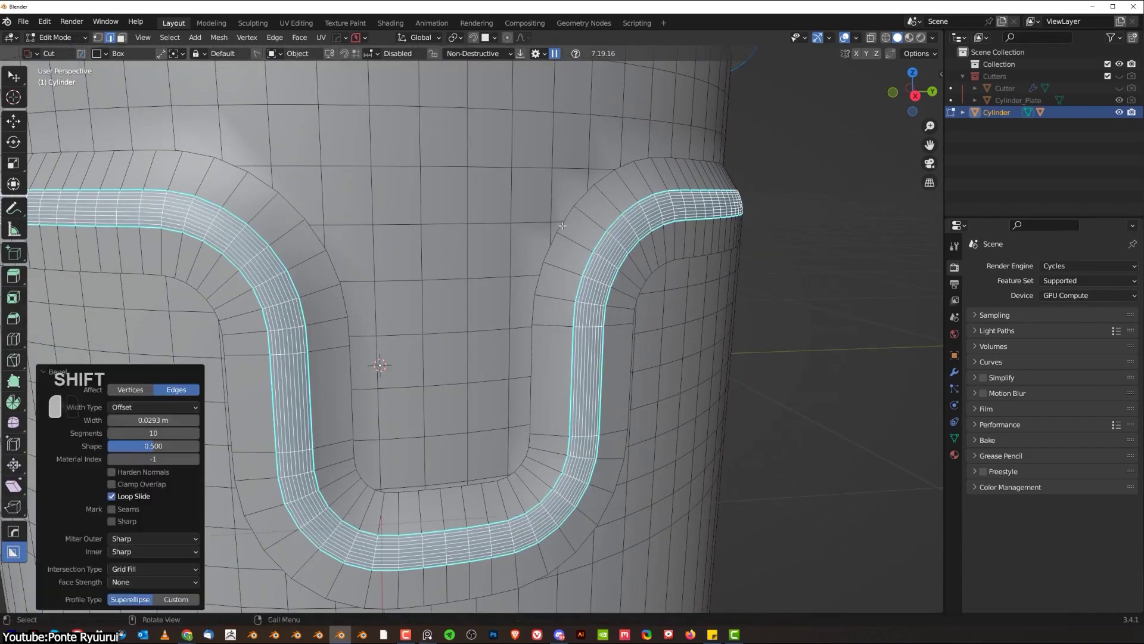
key(y)
click(511, 238)
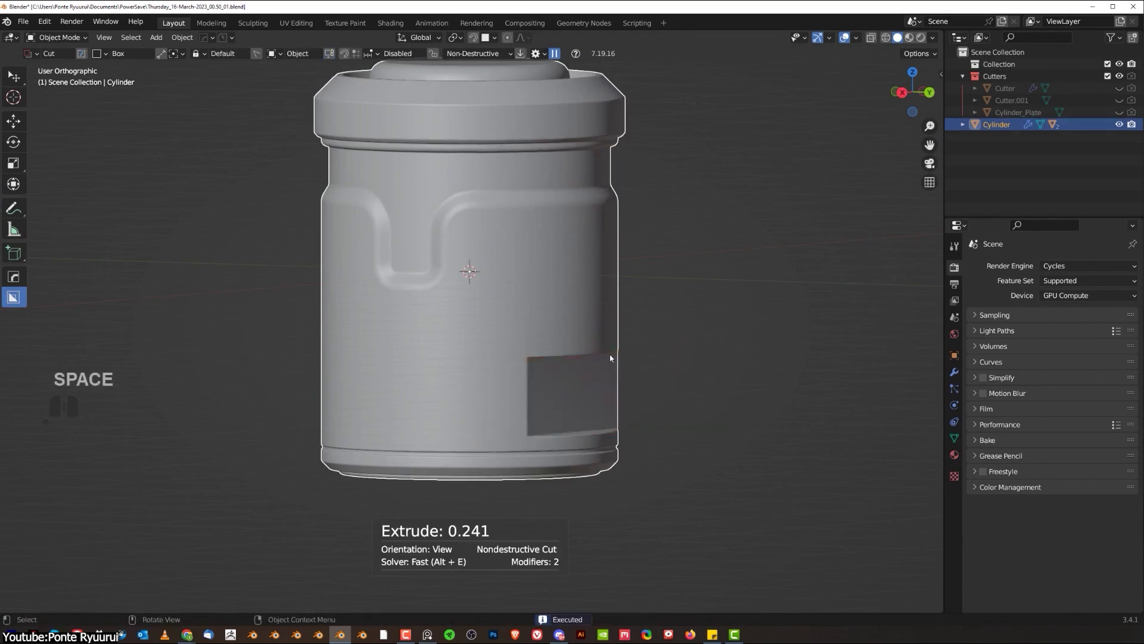
click(532, 326)
key(KP_5)
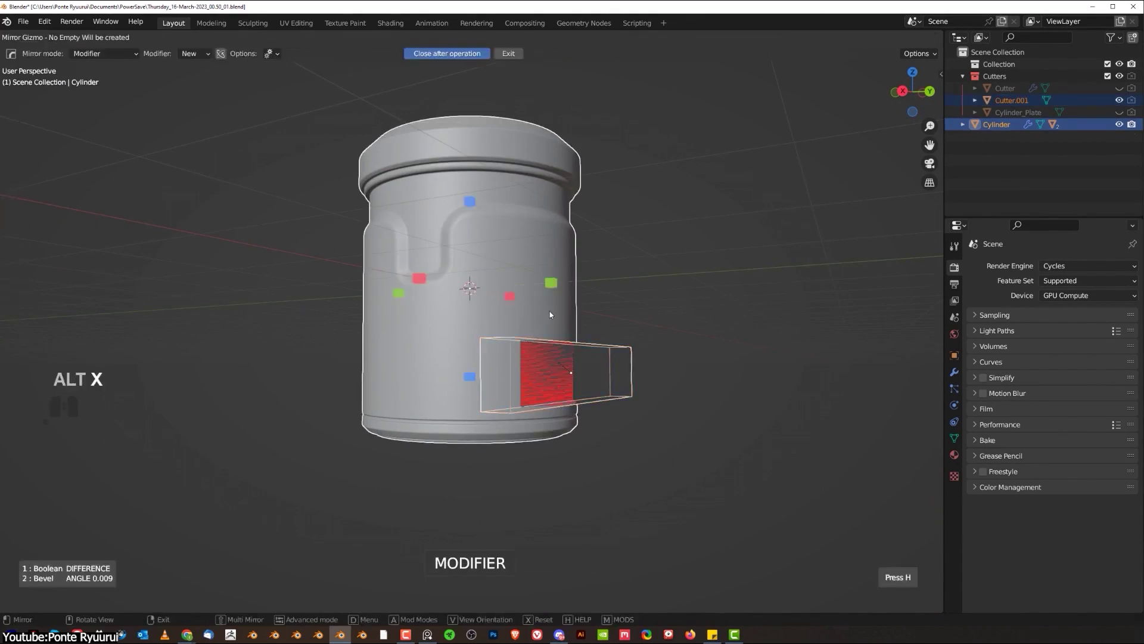
Bevel the cutter's edges, add a loop cut to it and hide the cutter objects
key(Tab)
key(ctrl+b)
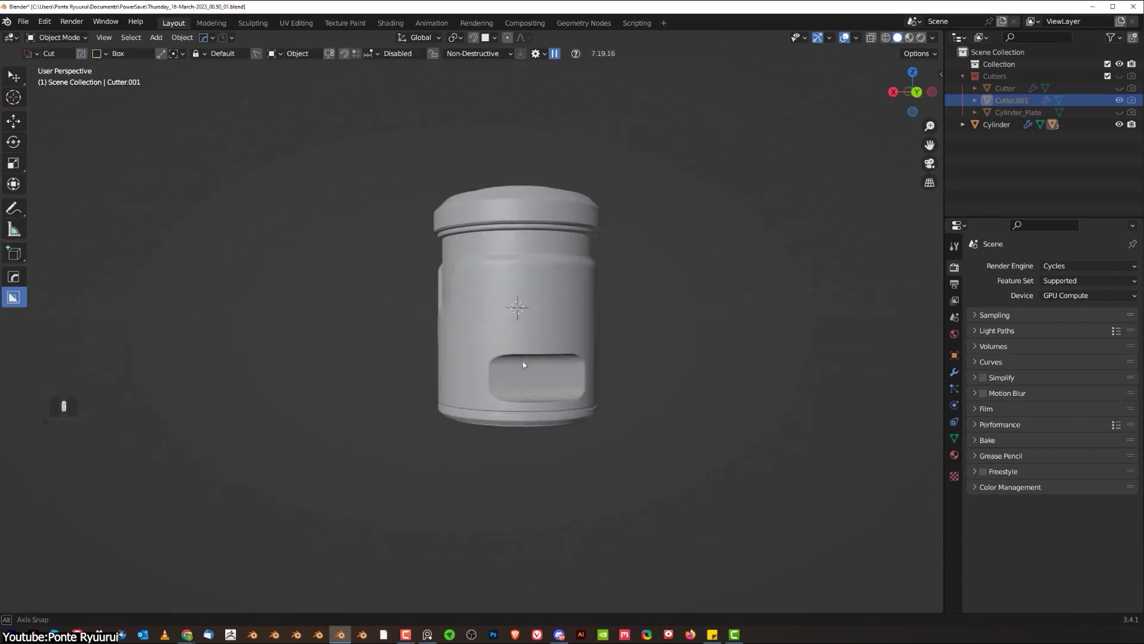
key(KP_5)
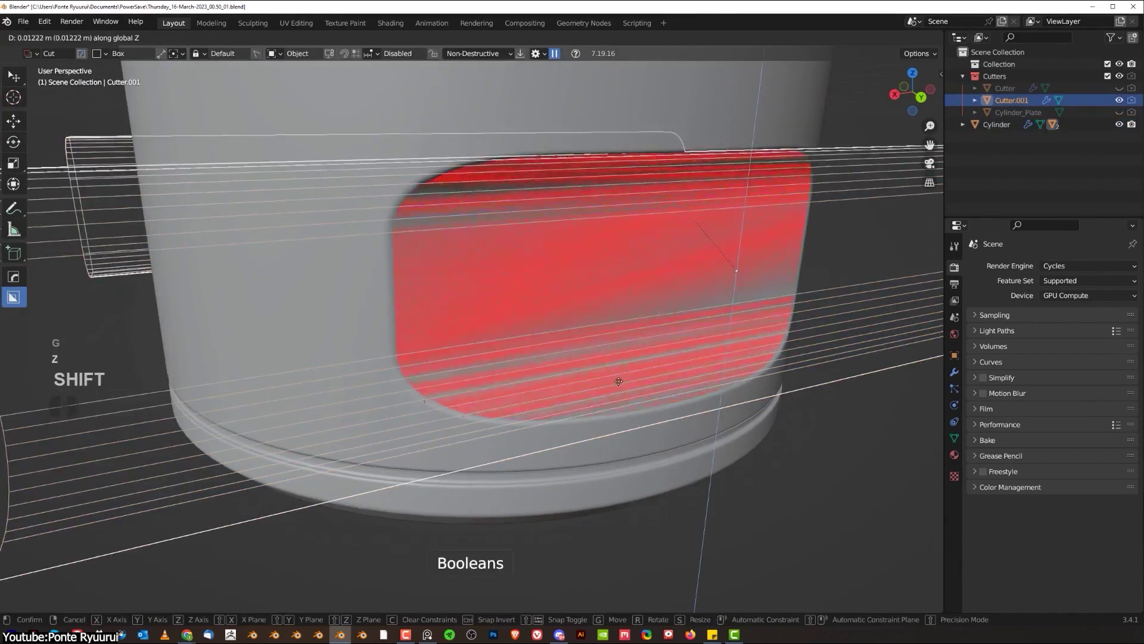
key(shift+2)
right_click(579, 349)
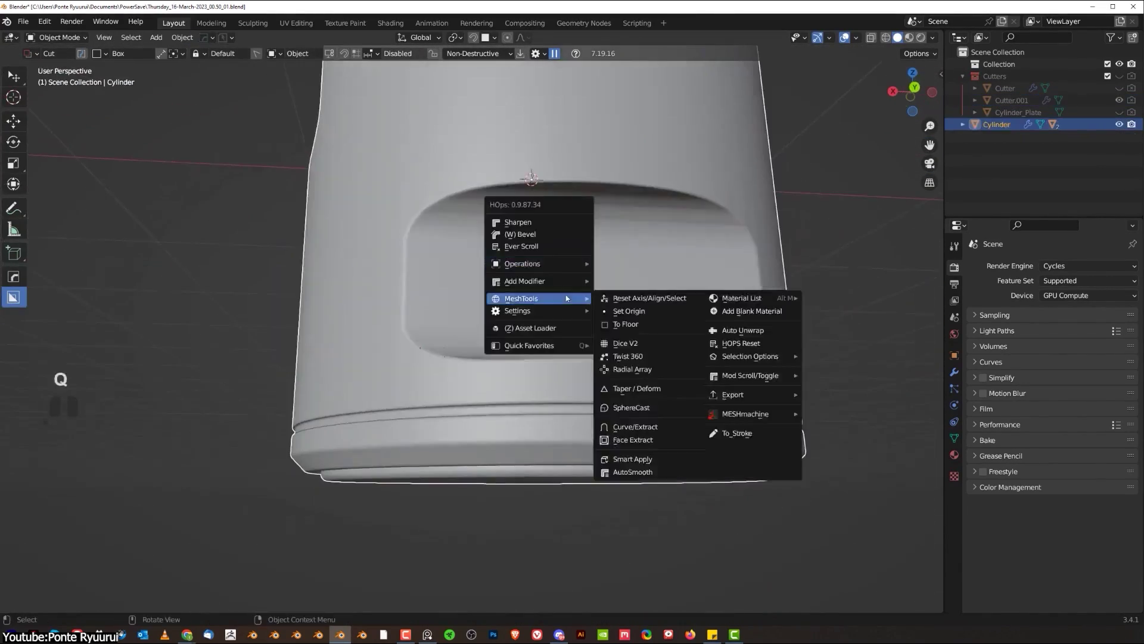
key(Tab)
key(ctrl+r)
key(shift+2)
Bevel the cylinder's rim edges and mark them sharp
key(ctrl+b)
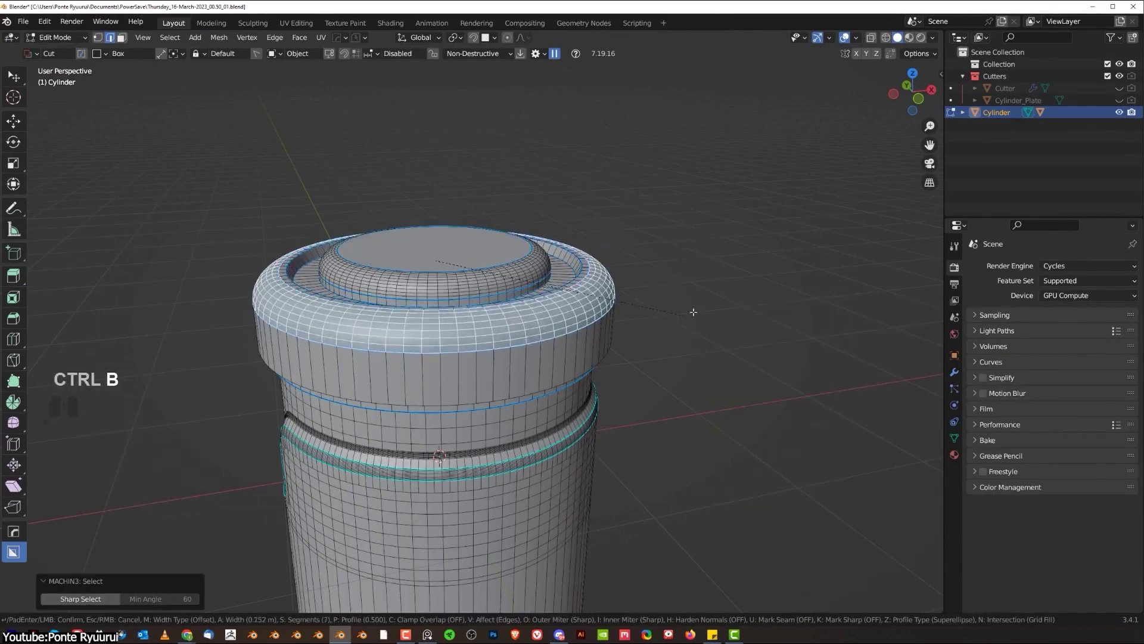
click(688, 325)
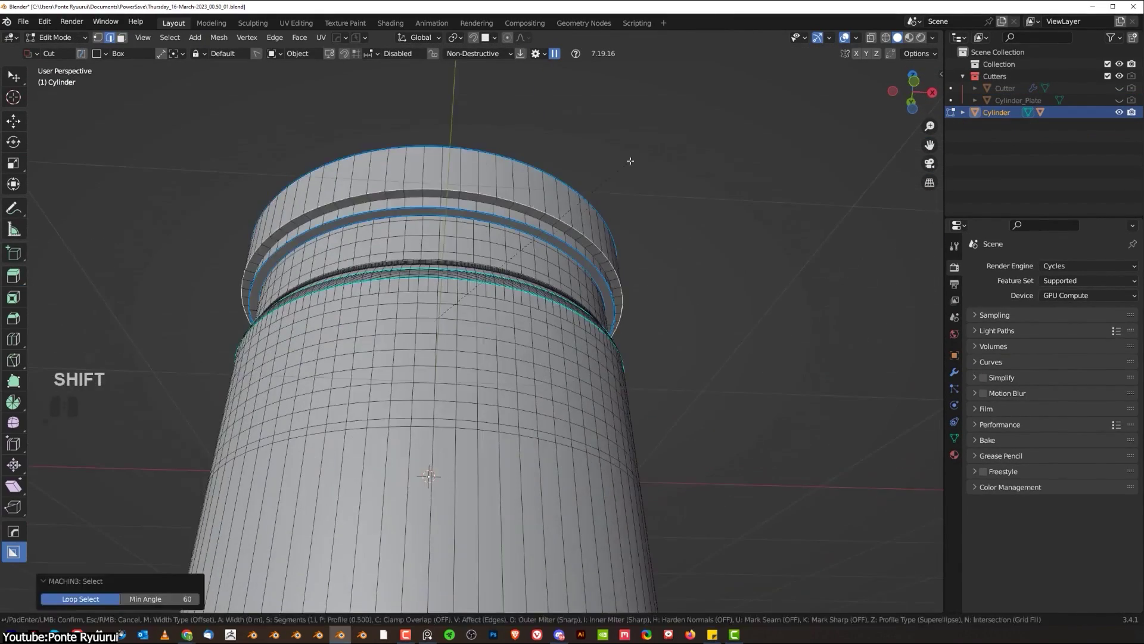
key(q)
key(s)
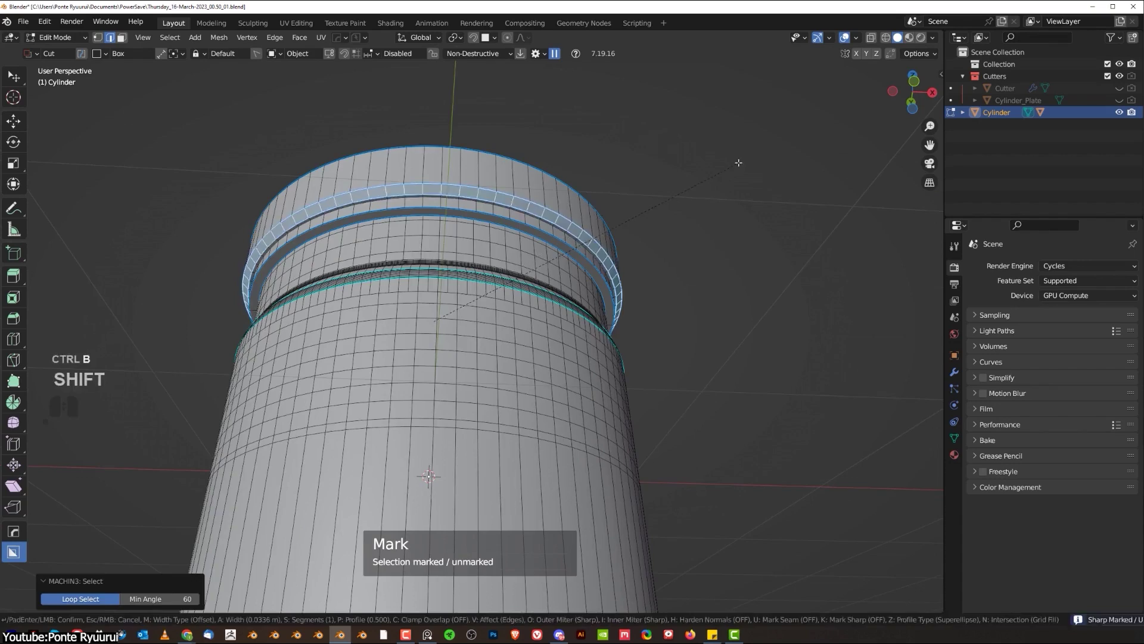
key(ctrl+b)
key(Tab)
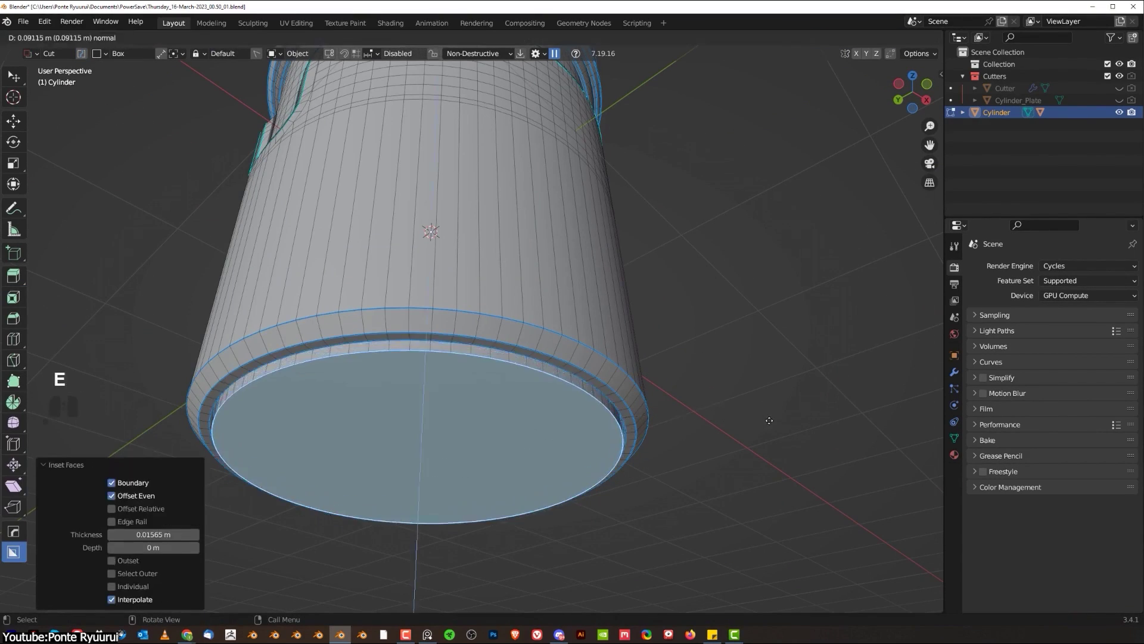
Scale up the cylinder's rim vertices from the top orthographic view
key(ctrl+Tab)
key(KP_5)
key(s)
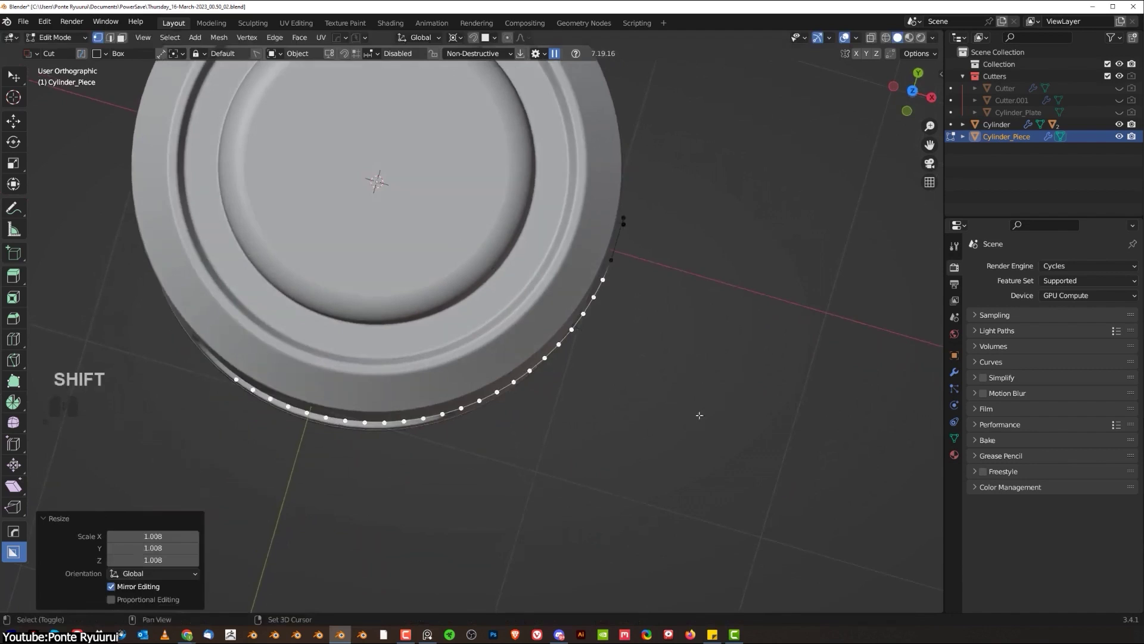
key(KP_7)
click(713, 297)
scroll(505, 326, down, 3)
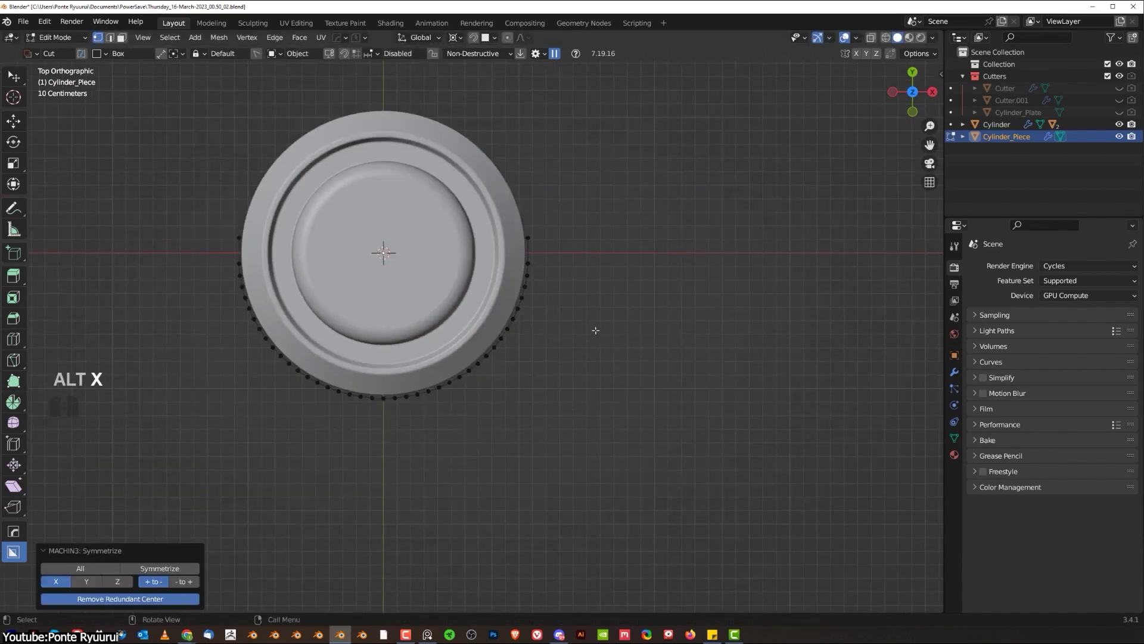
key(KP_3)
scroll(163, 335, up, 3)
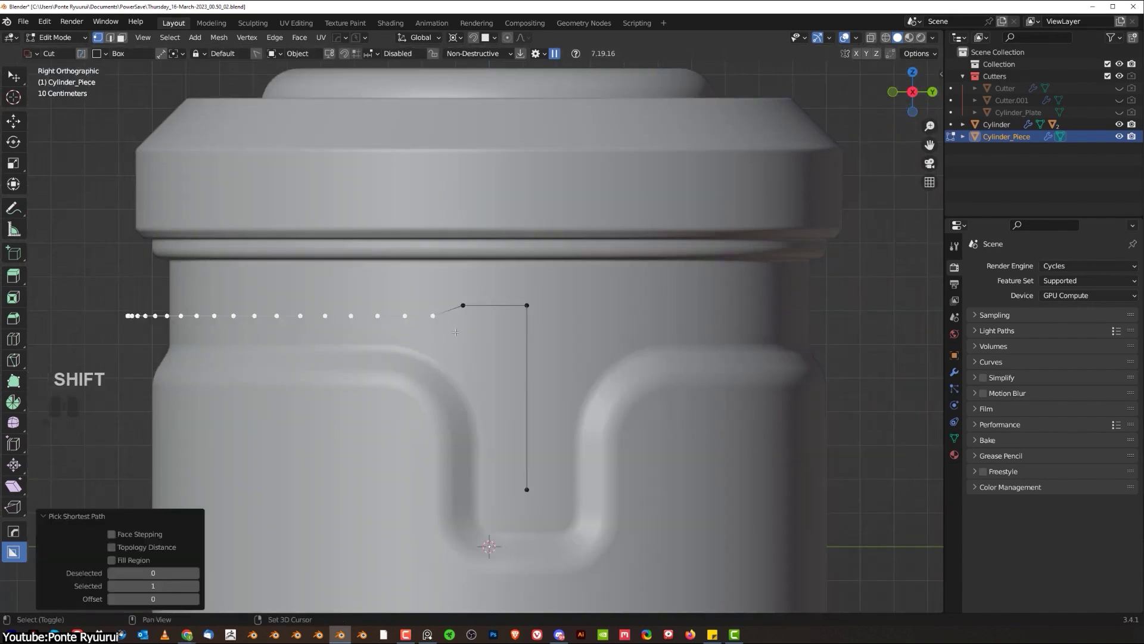
Convert the selected edge path into a beveled curve pipe and scale its profile
key(alt+a)
key(alt+x)
key(g)
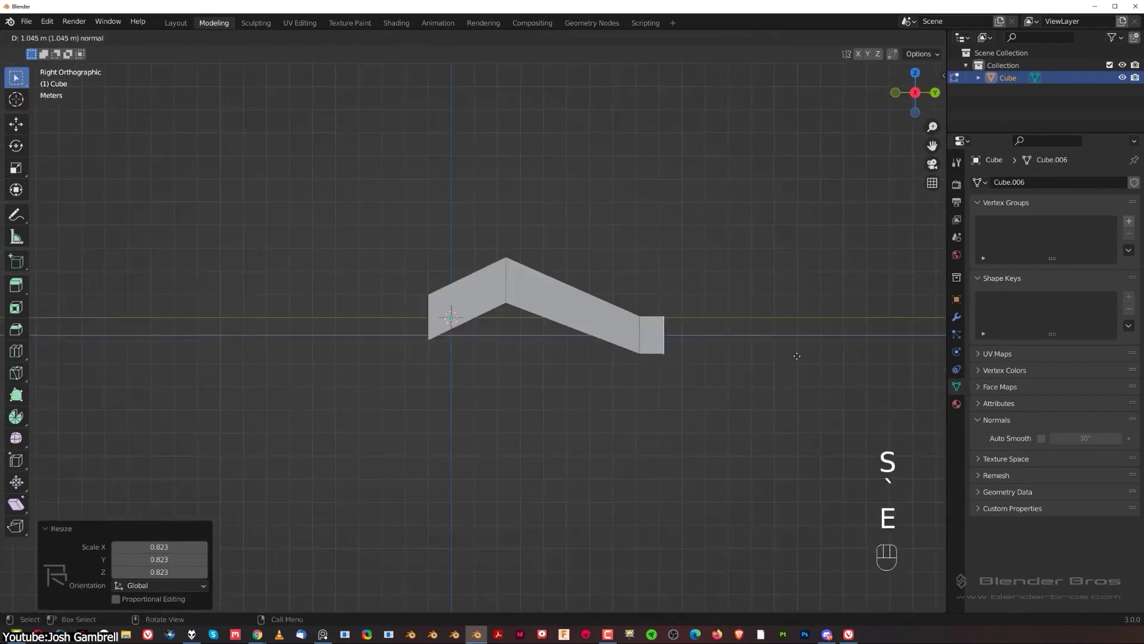
key(s)
key(s)
key(Tab)
key(Tab)
middle_drag(582, 332, 260, 213)
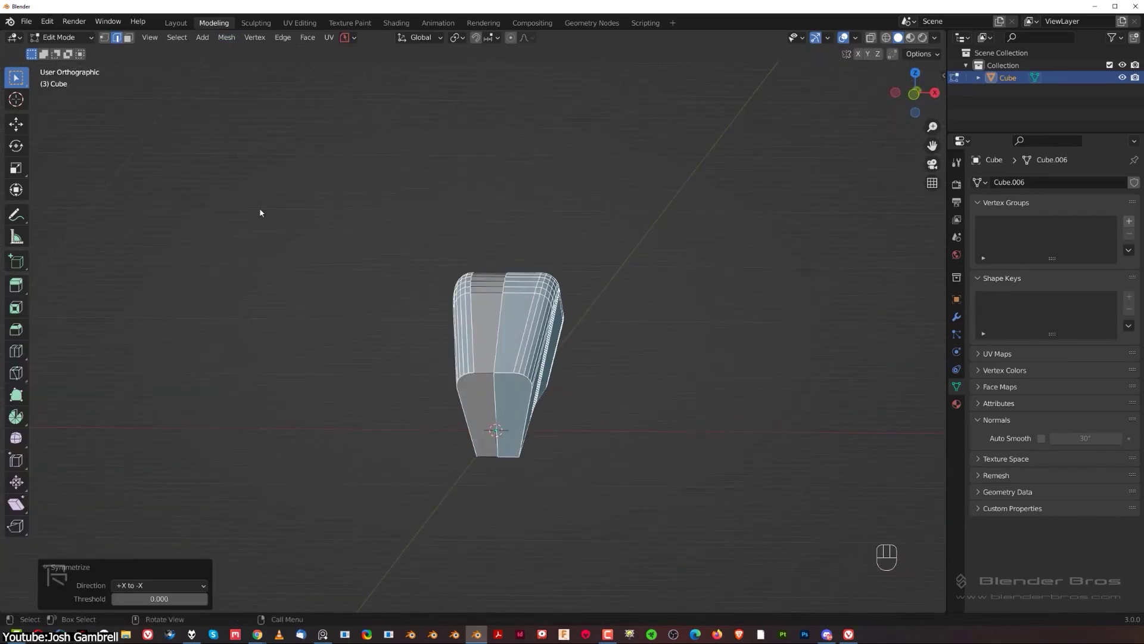
Inset the disc's face and rotate the ring 90 degrees around the Y axis
key(Tab)
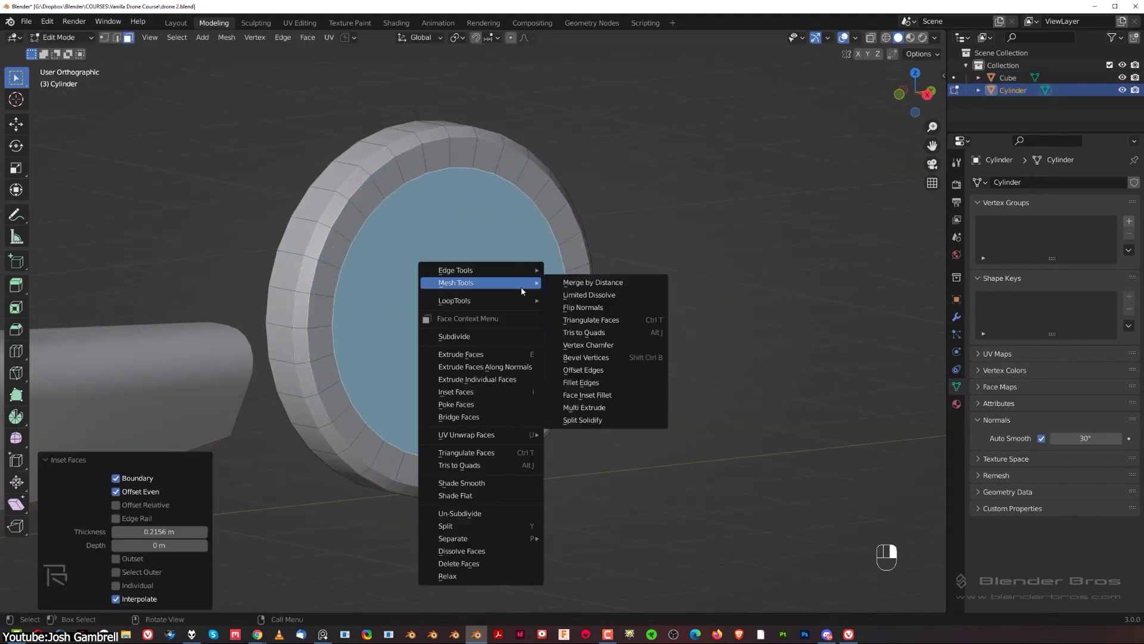
key(r)
key(y)
key(9)
key(0)
key(Return)
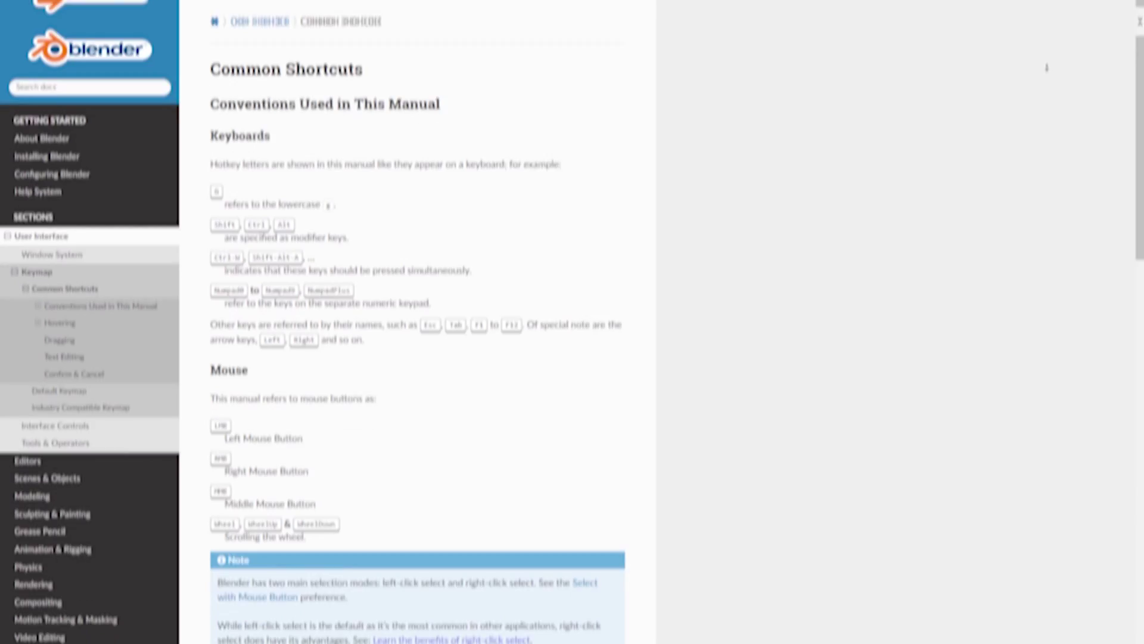
Scroll through the Common Shortcuts and Topology pages to the Inset Faces options list
scroll(1045, 66, down, 3)
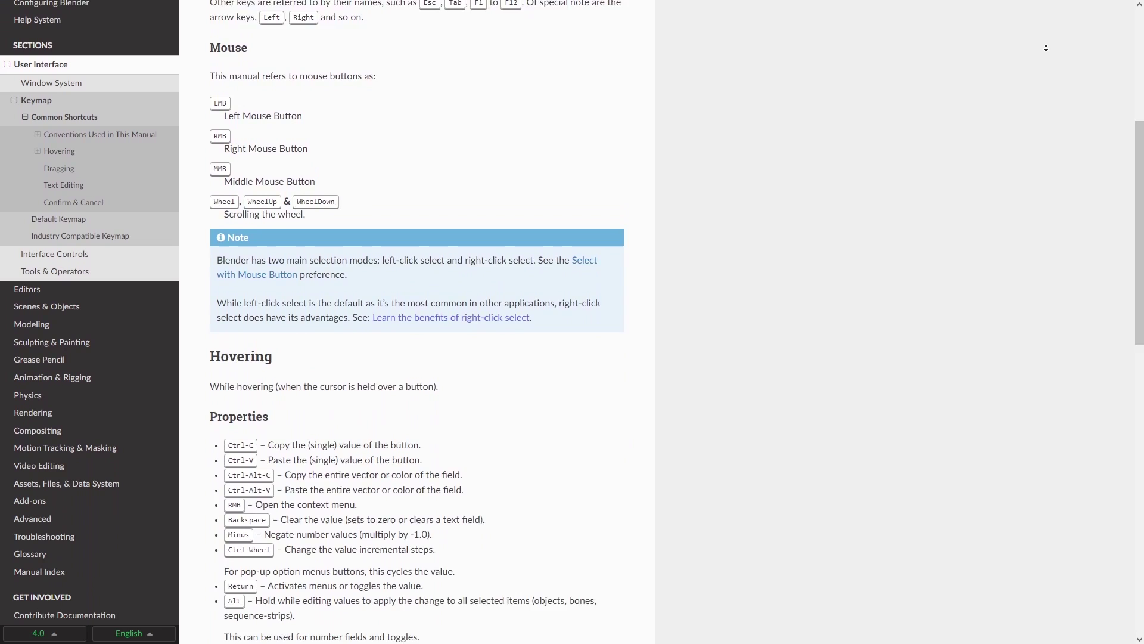
scroll(1046, 48, down, 1)
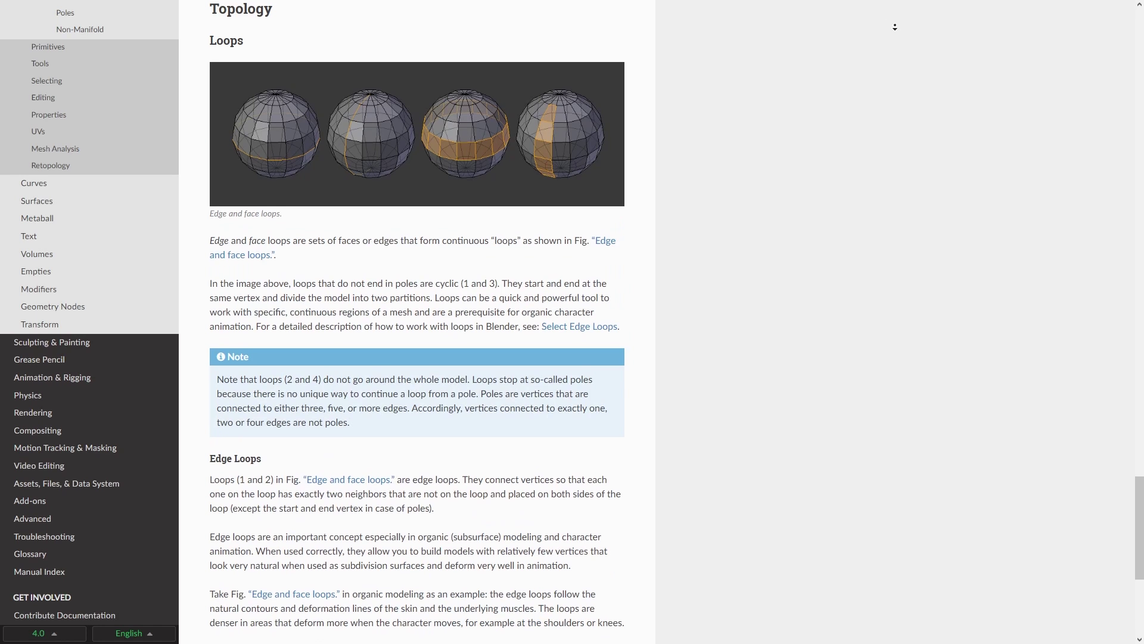
scroll(892, 38, down, 1)
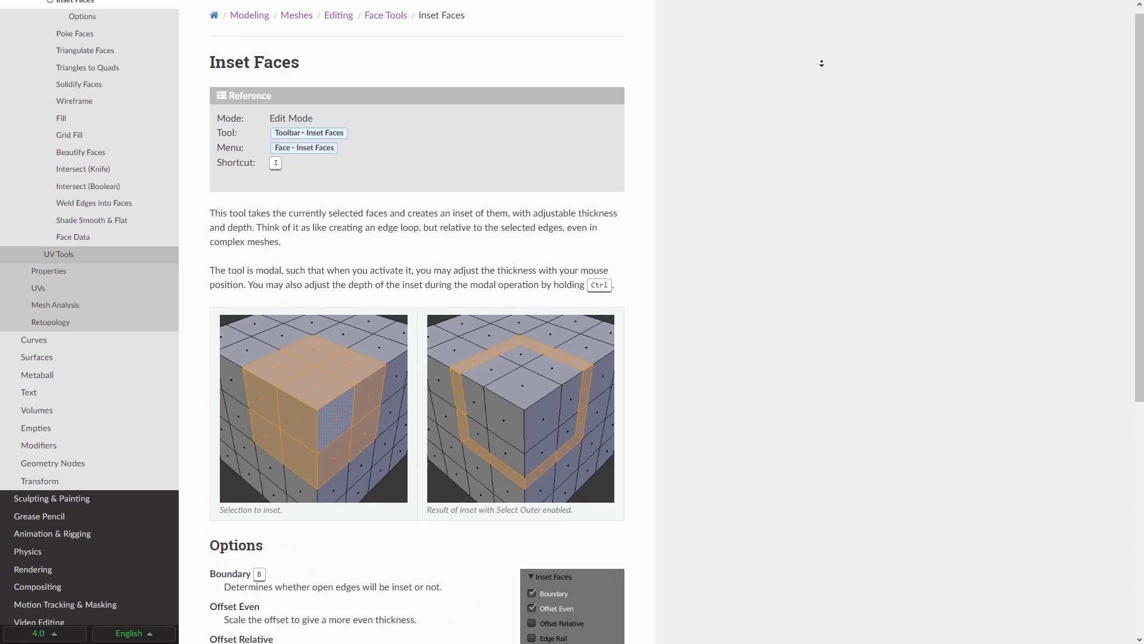
scroll(821, 63, down, 5)
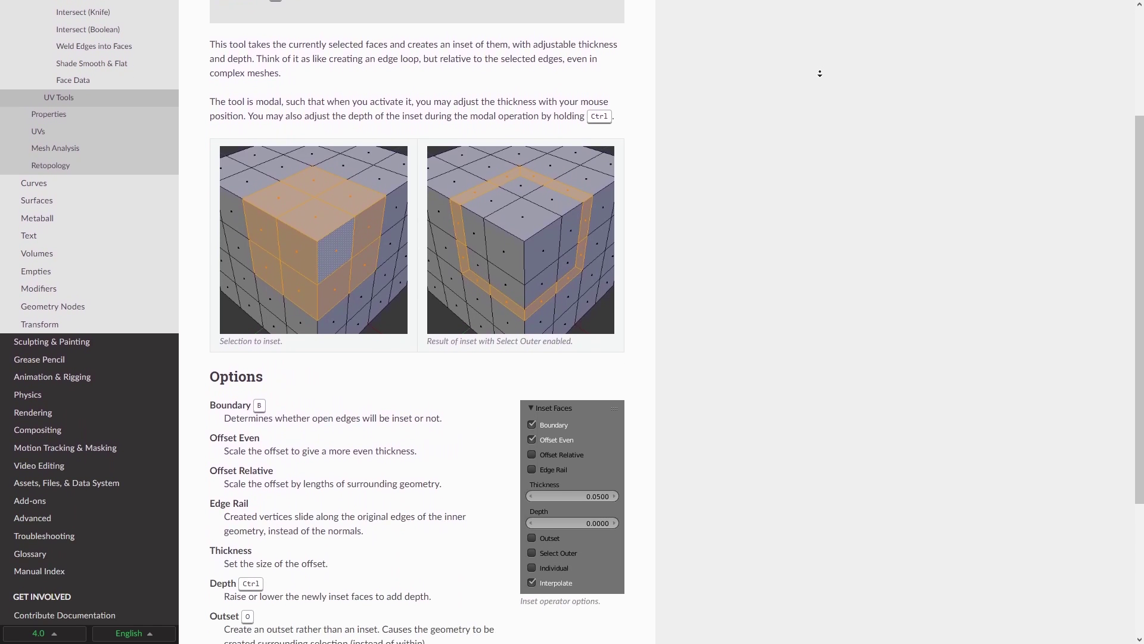
scroll(820, 73, down, 5)
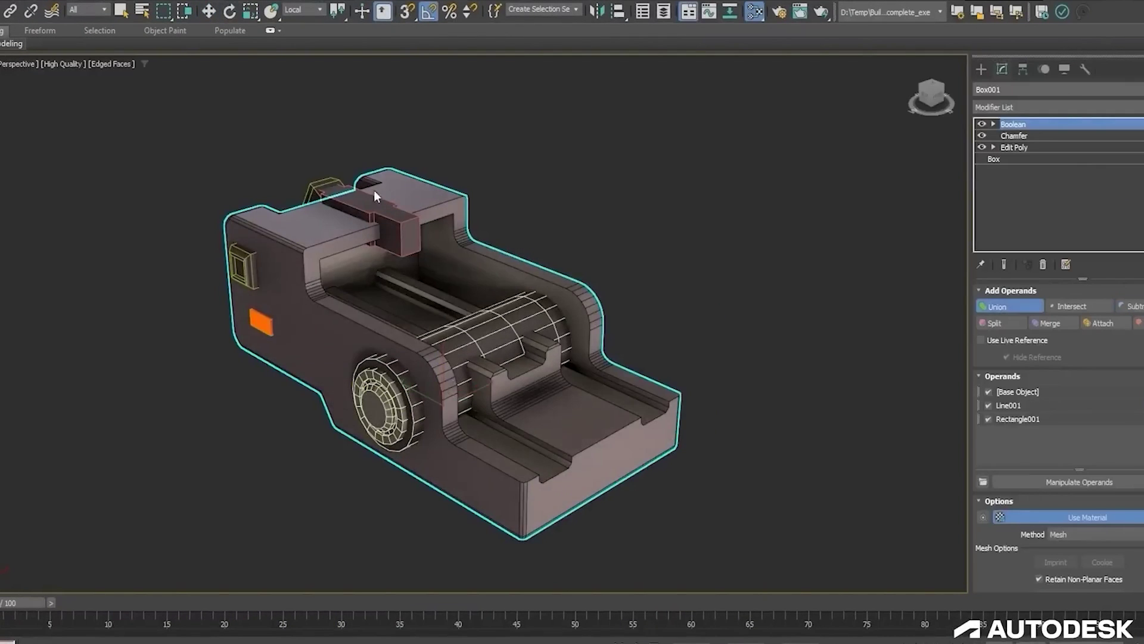
Show the Line001 operand settings, then the Boolean modifier's operand list on the red cylinder
click(1088, 407)
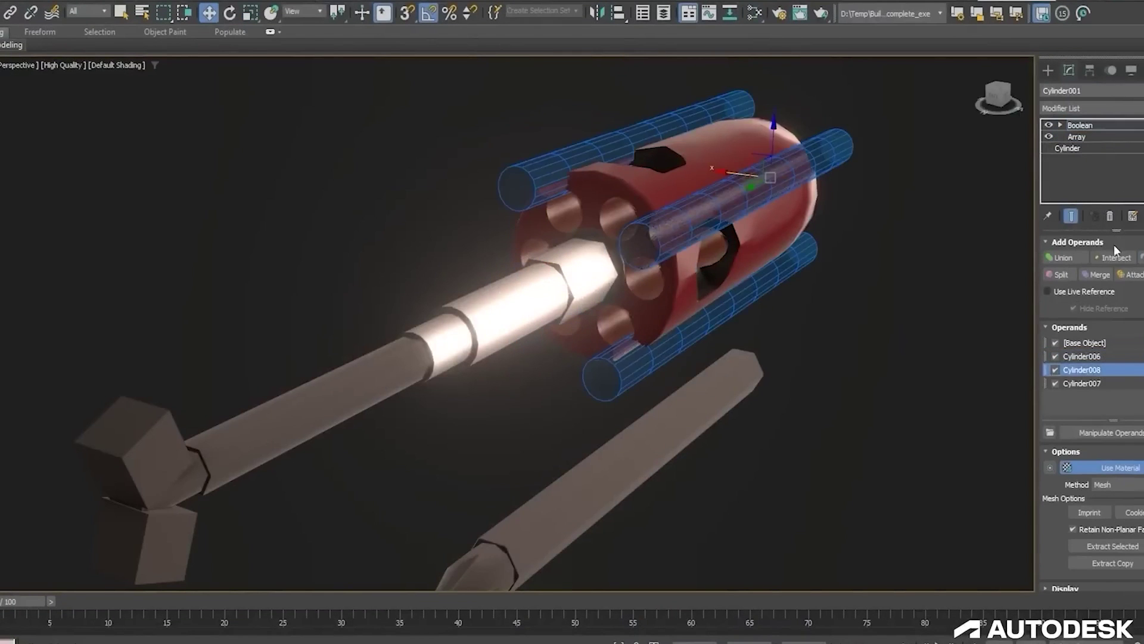
click(1087, 125)
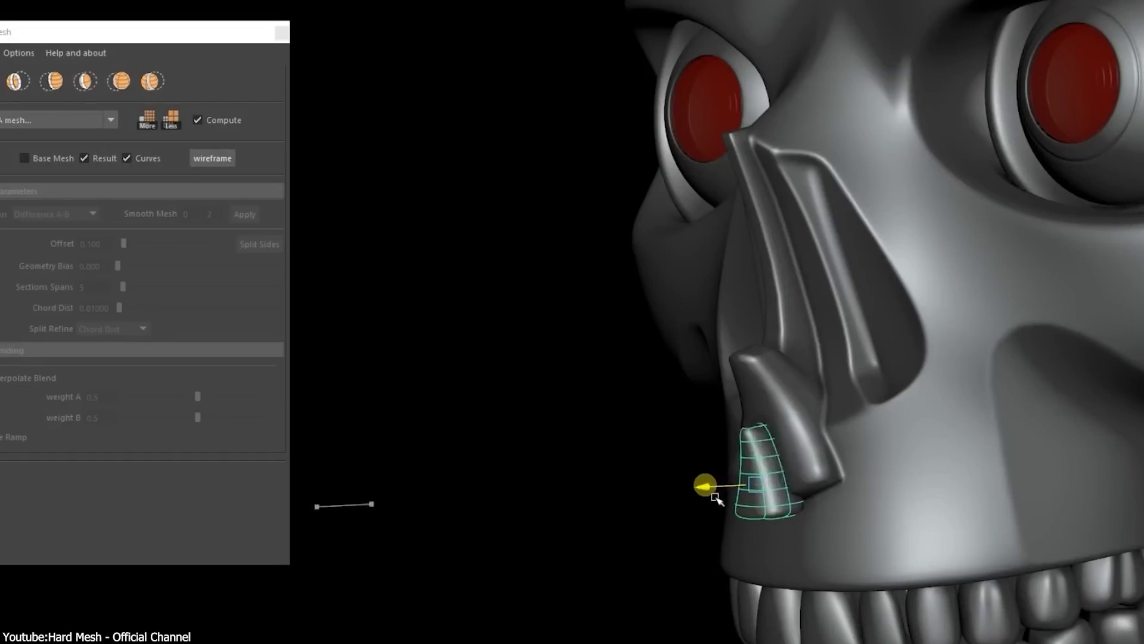
Select the skull mesh and drag the cut piece's blend Offset to 0.166
click(575, 455)
click(721, 398)
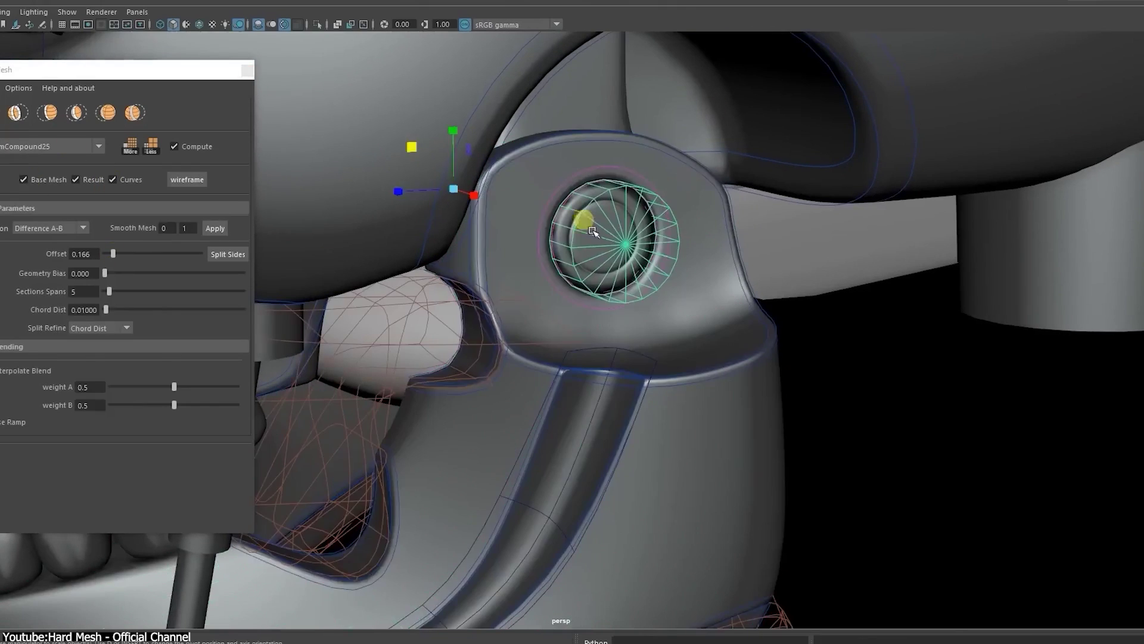
click(416, 155)
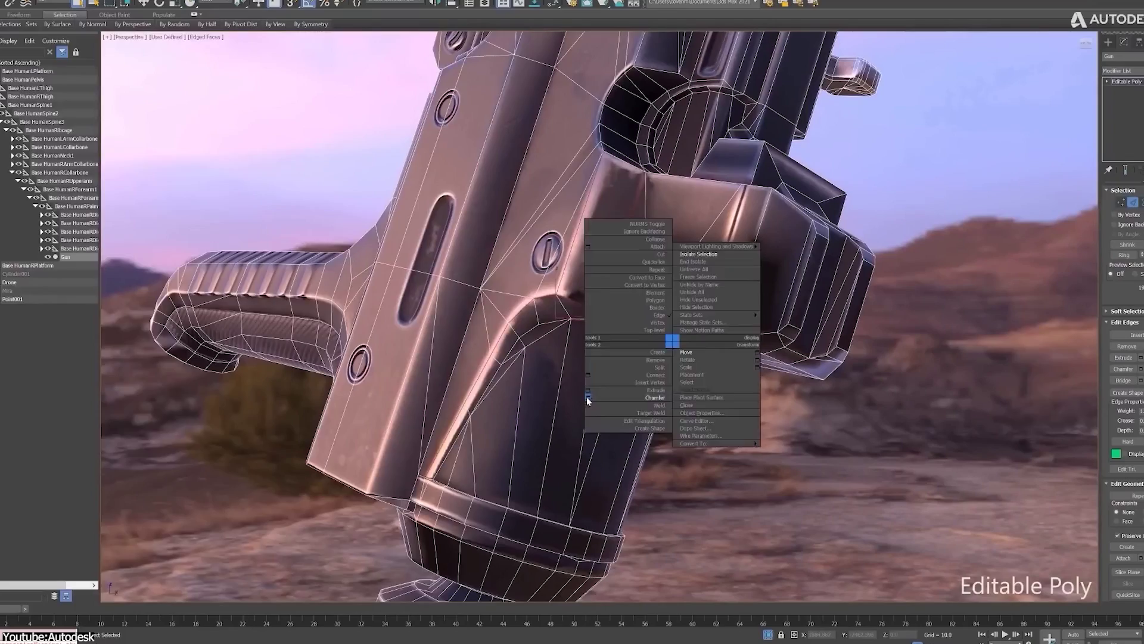
Open the Chamfer caddy for the weapon grip's edges from the quad menu
click(588, 397)
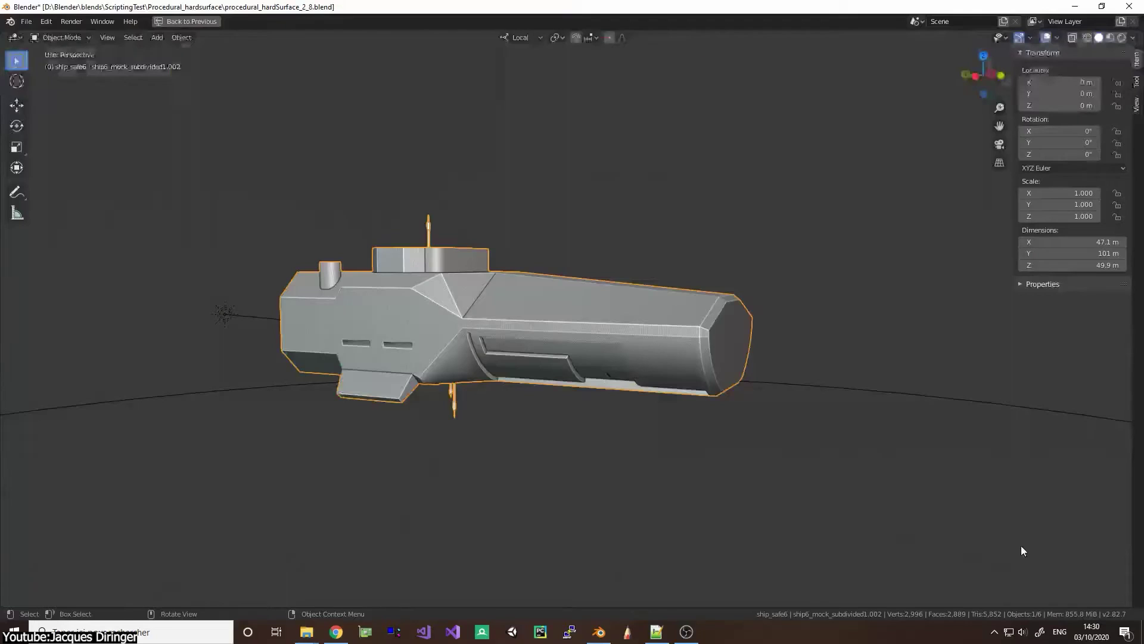
Enter edit mode on the procedural ship and select a face on its hull
key(Tab)
middle_drag(818, 427, 810, 267)
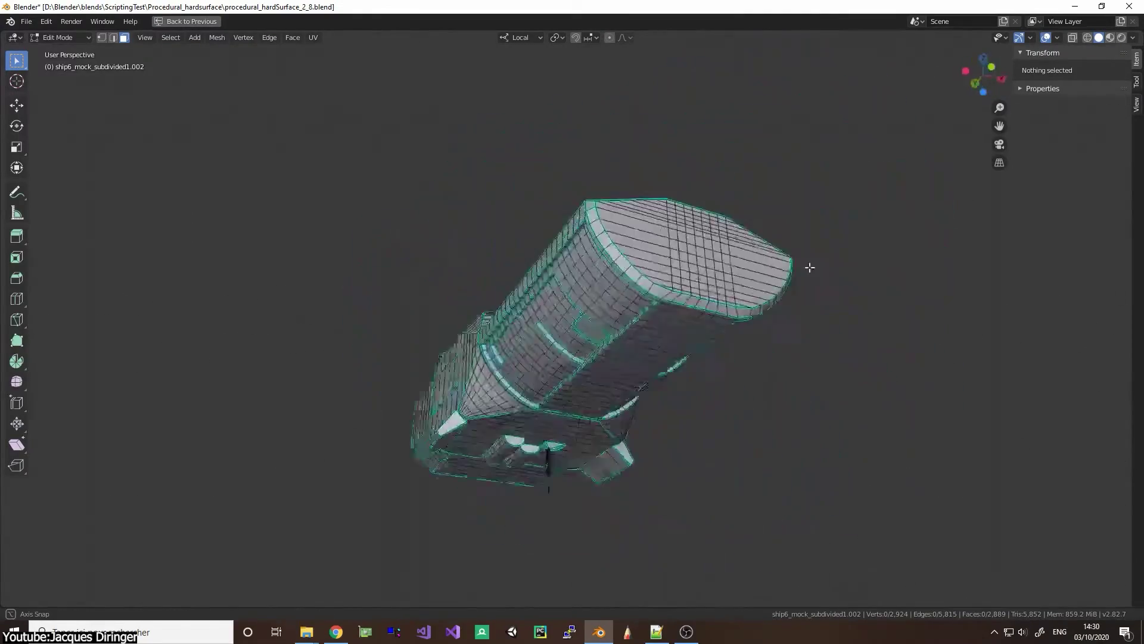
scroll(722, 346, up, 5)
middle_drag(723, 347, 525, 295)
scroll(609, 314, up, 5)
click(526, 295)
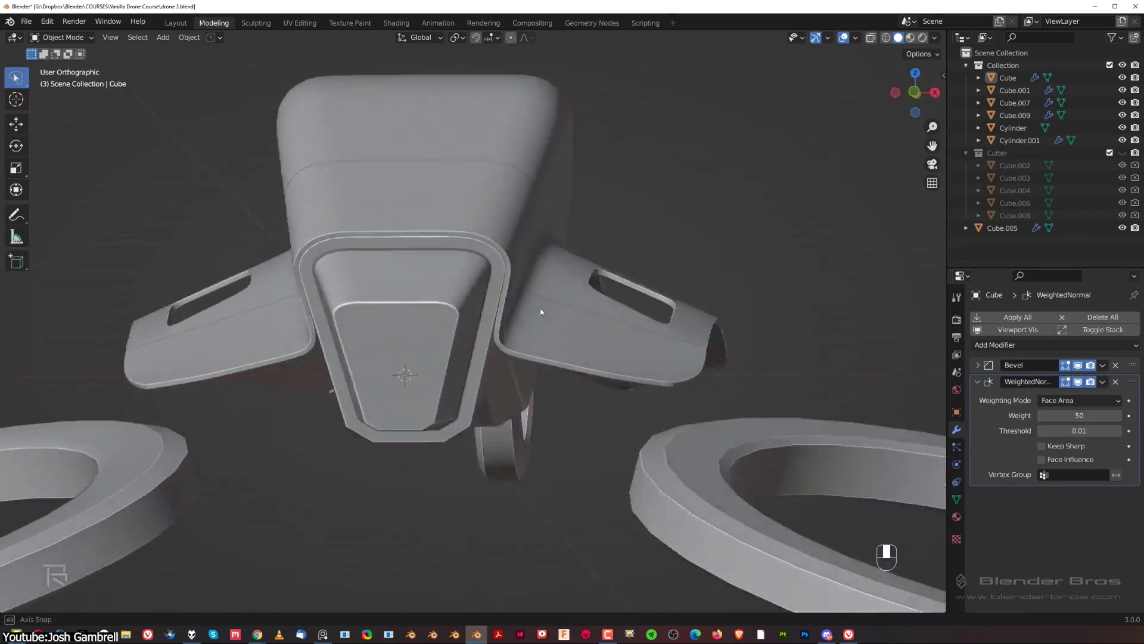
Add and raise subdivision smoothing on the drone's ring, then insert an edge loop
middle_drag(476, 298, 478, 388)
key(ctrl+2)
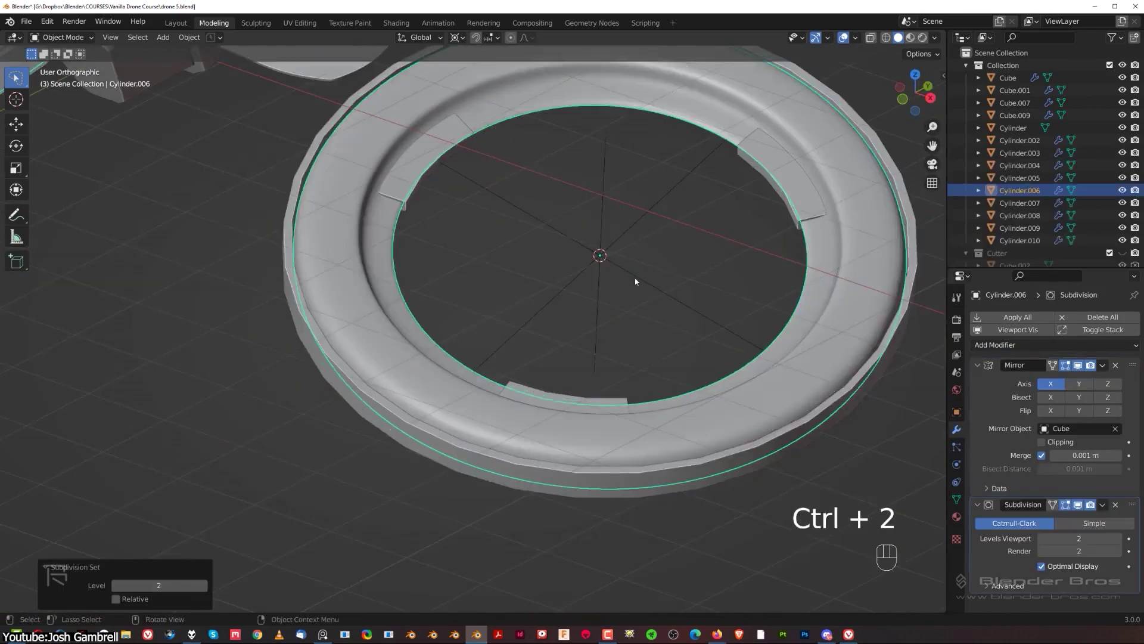
middle_drag(536, 357, 559, 367)
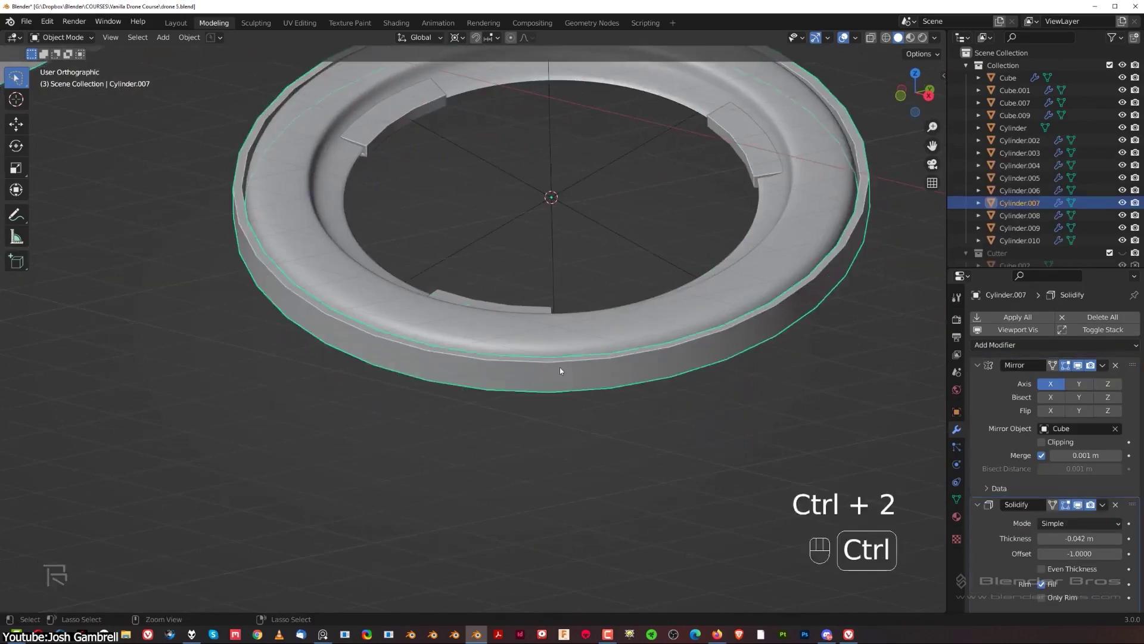
scroll(630, 373, down, 3)
key(ctrl+2)
middle_drag(630, 373, 761, 285)
key(Tab)
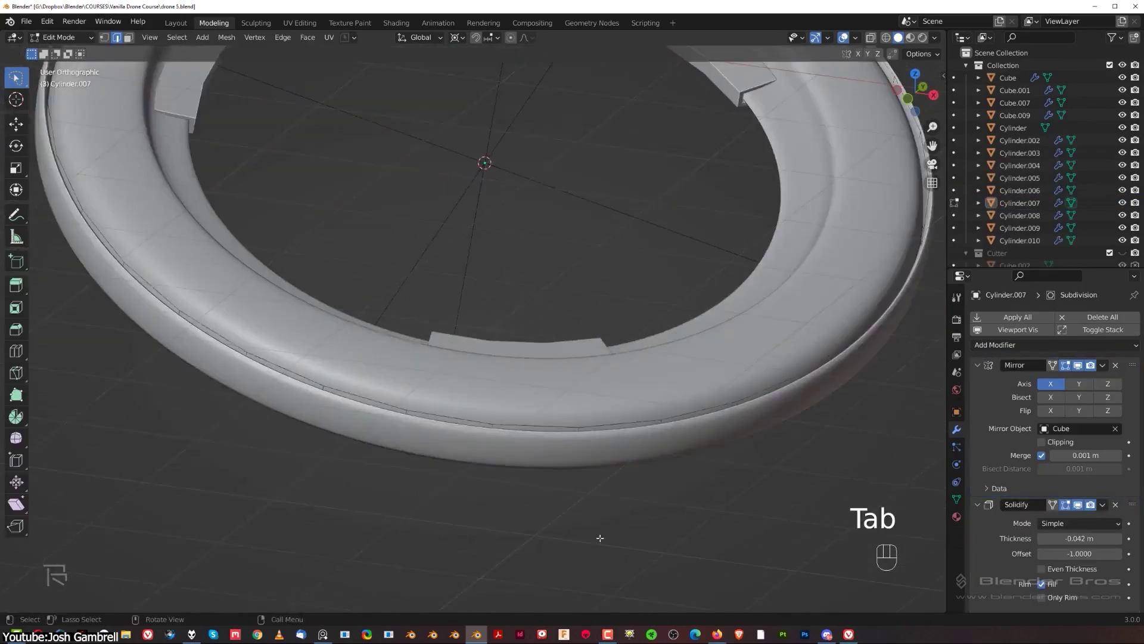
key(ctrl+r)
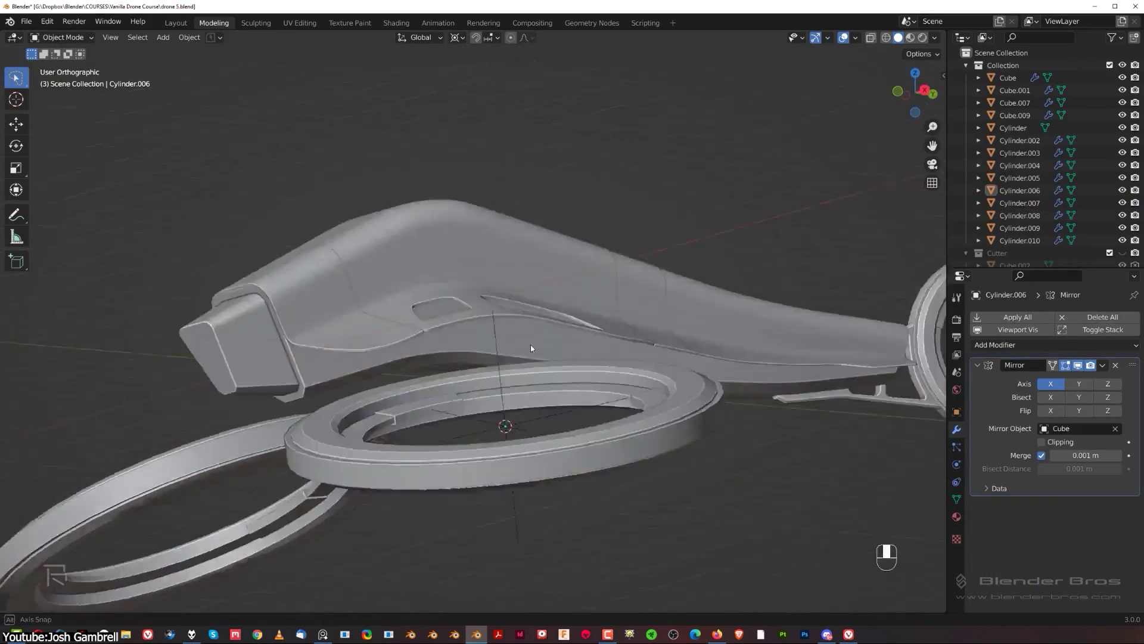
Move the cutter object Cube.029 into the Cutter collection
middle_drag(530, 344, 728, 325)
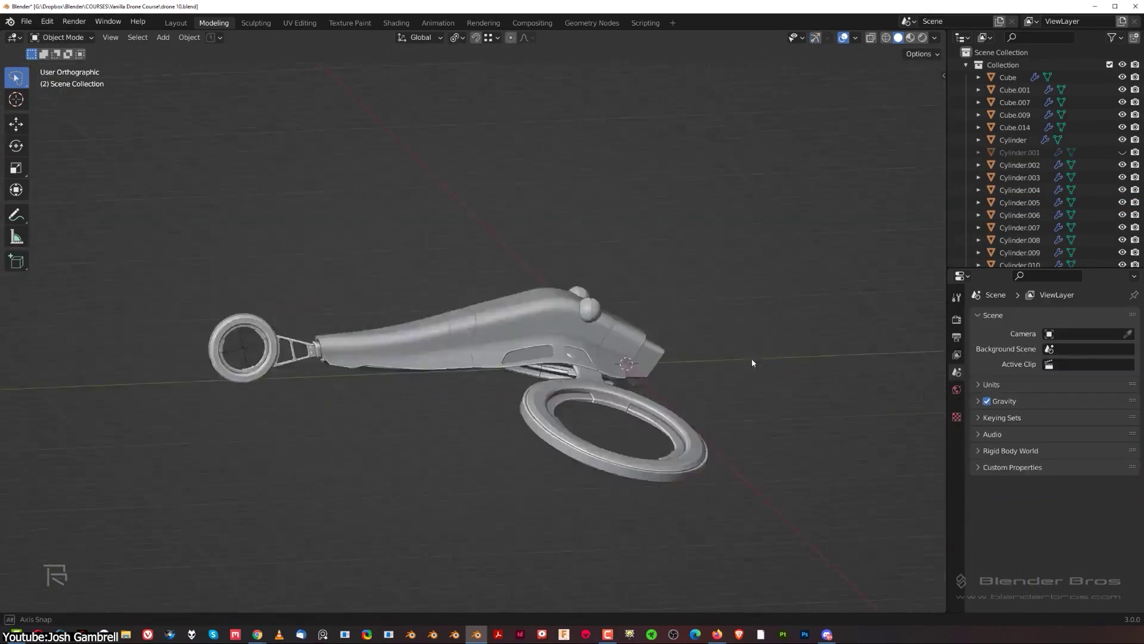
middle_drag(752, 359, 474, 329)
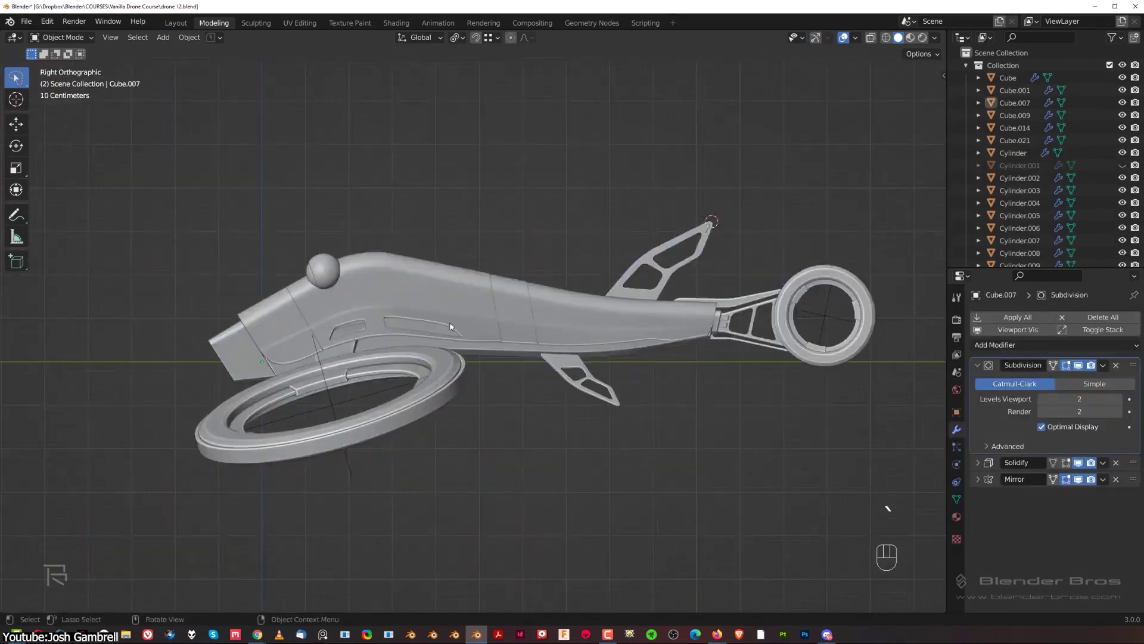
middle_drag(549, 328, 654, 348)
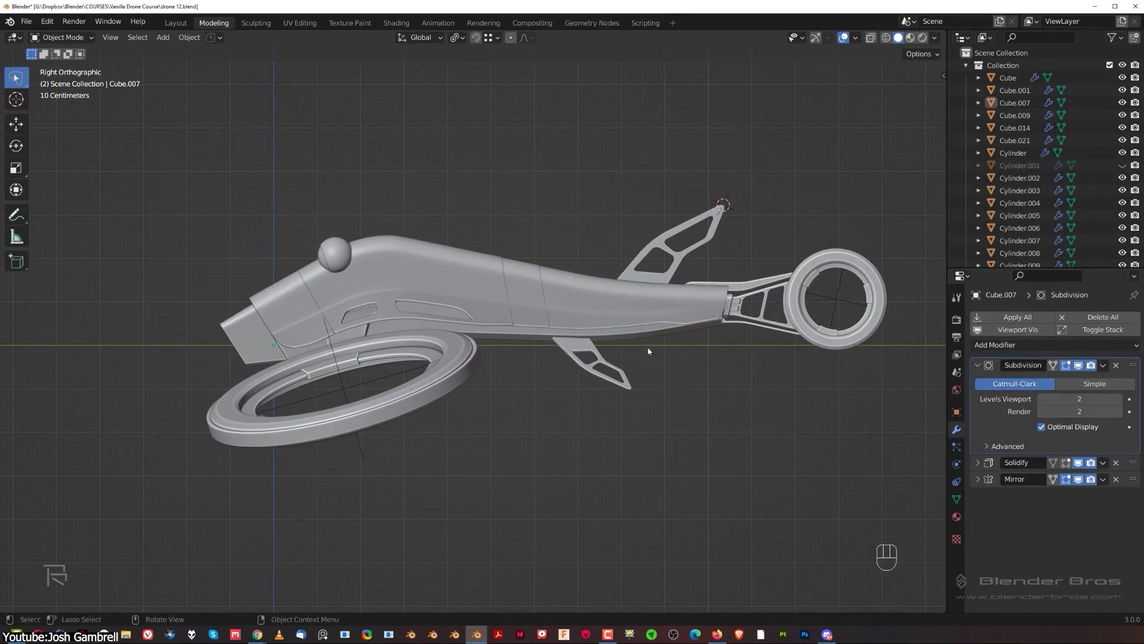
middle_drag(224, 368, 613, 416)
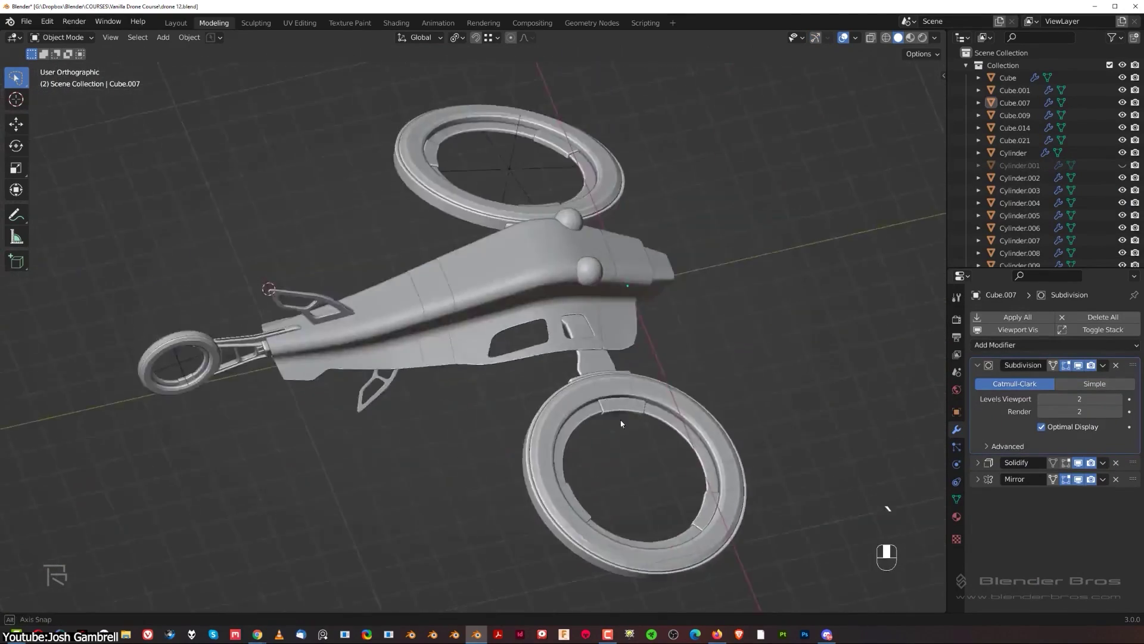
key(m)
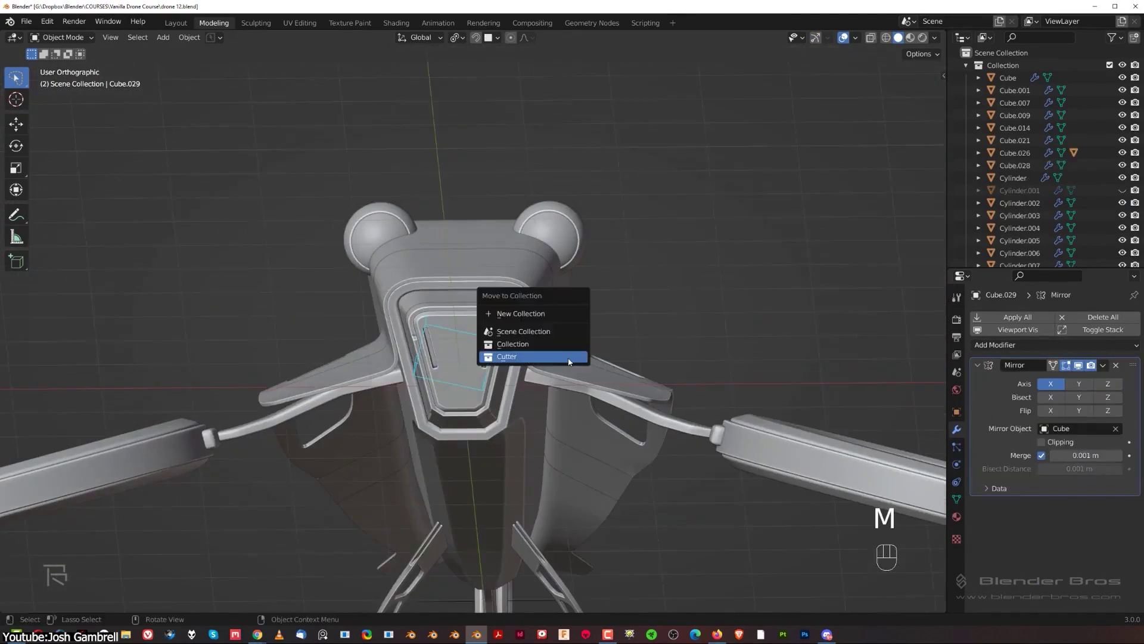
click(492, 427)
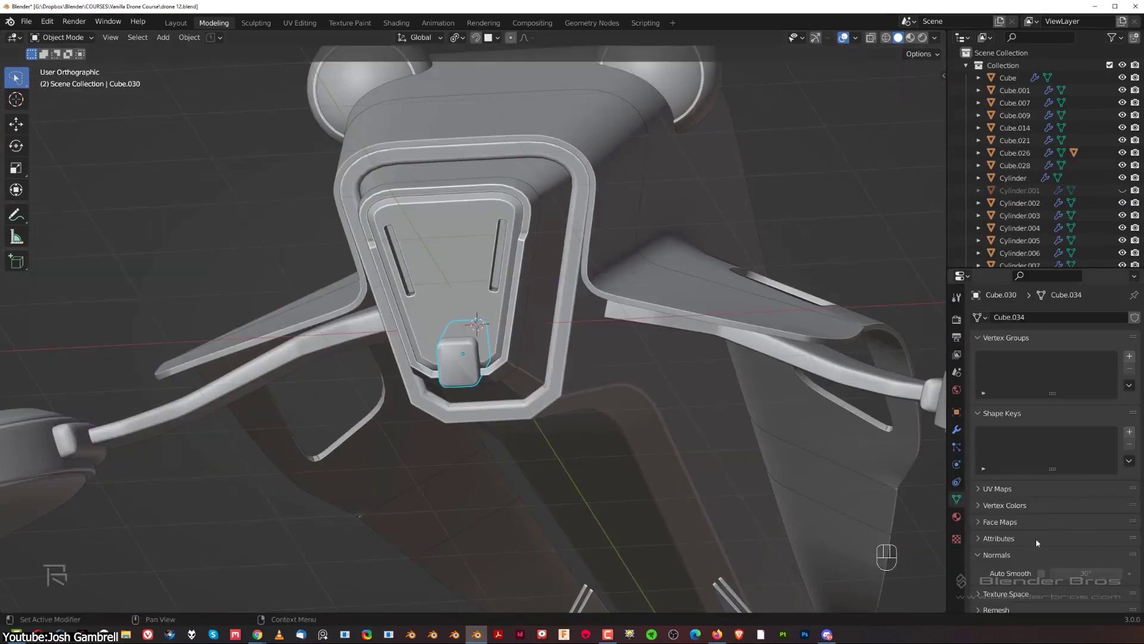
Enable Auto Smooth on the drone part, then collapse the modifier stack
click(1041, 572)
scroll(476, 322, down, 5)
middle_drag(184, 281, 539, 381)
scroll(536, 376, down, 3)
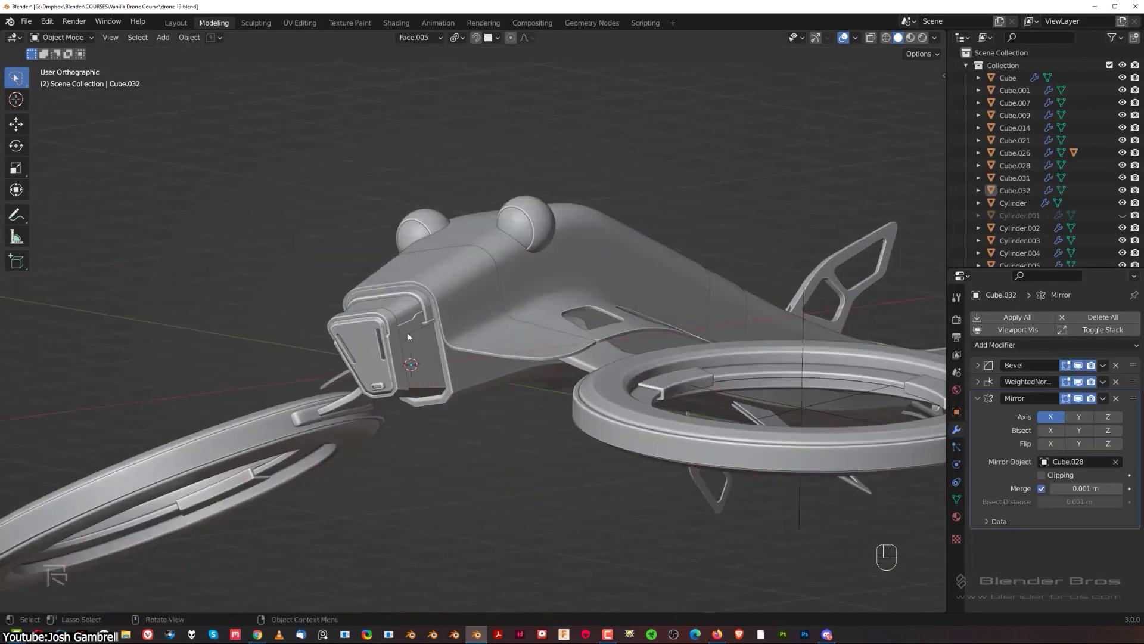
scroll(408, 337, down, 4)
middle_drag(409, 338, 712, 267)
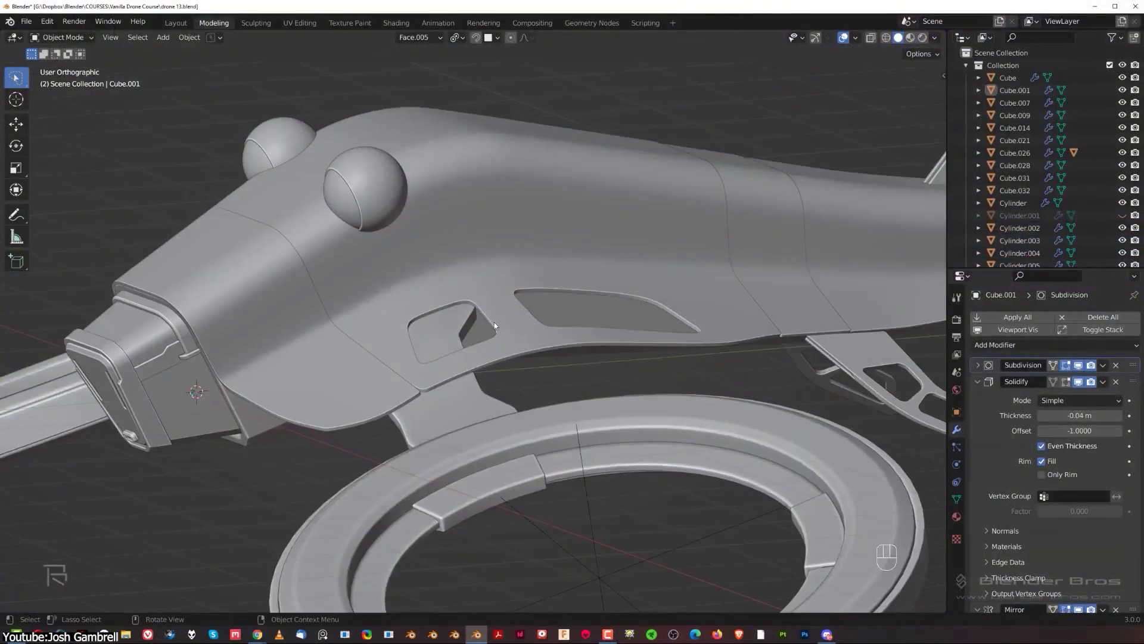
scroll(495, 322, down, 3)
scroll(484, 377, up, 2)
shift+middle_drag(495, 321, 534, 280)
scroll(578, 201, up, 6)
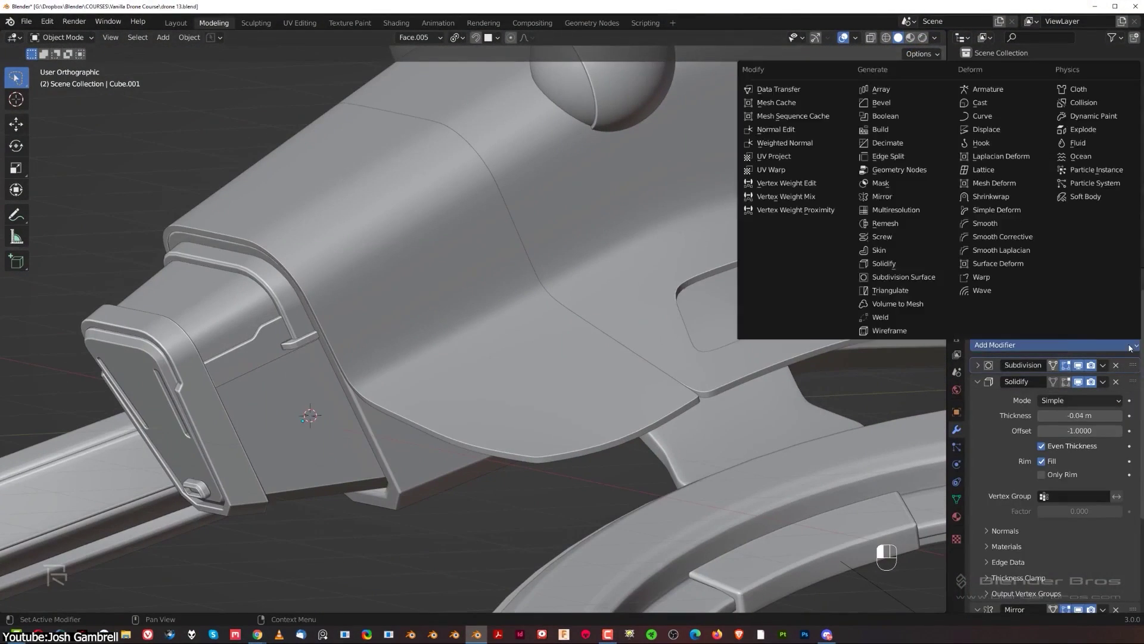
click(1113, 331)
click(1024, 348)
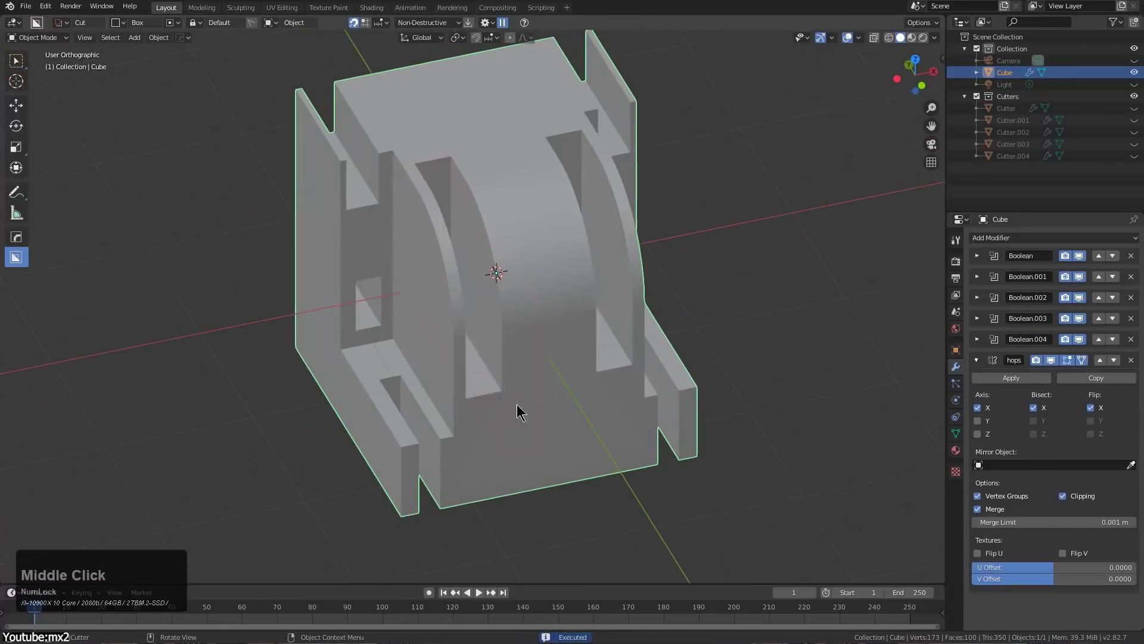
Slice the block with a Hard Ops box cut
drag(517, 405, 393, 242)
key(t)
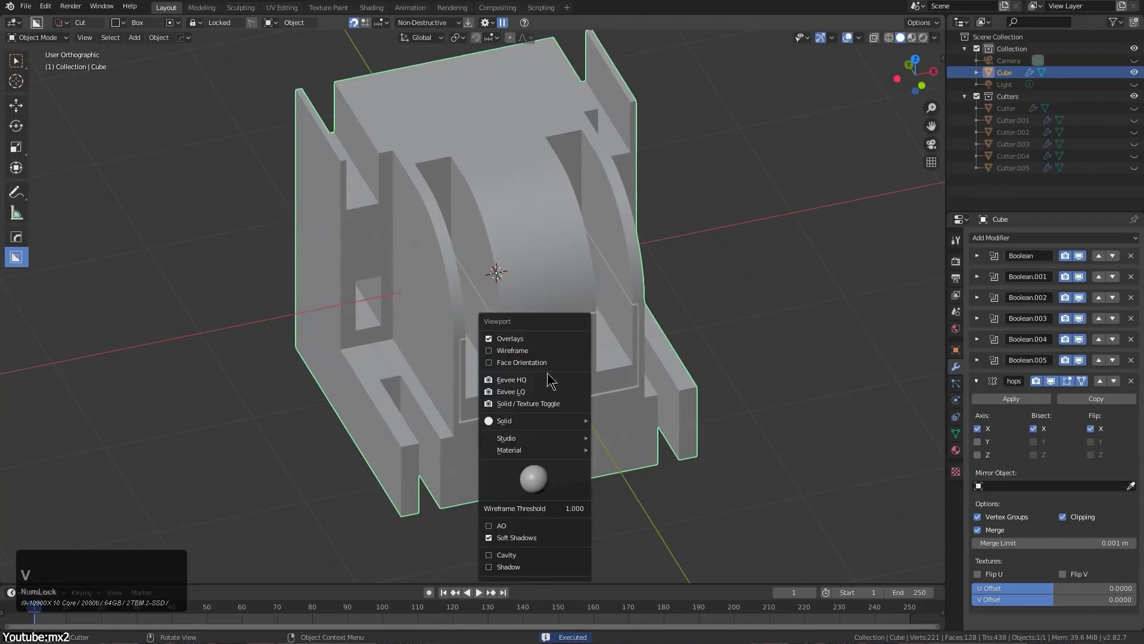
middle_drag(531, 345, 582, 396)
key(q)
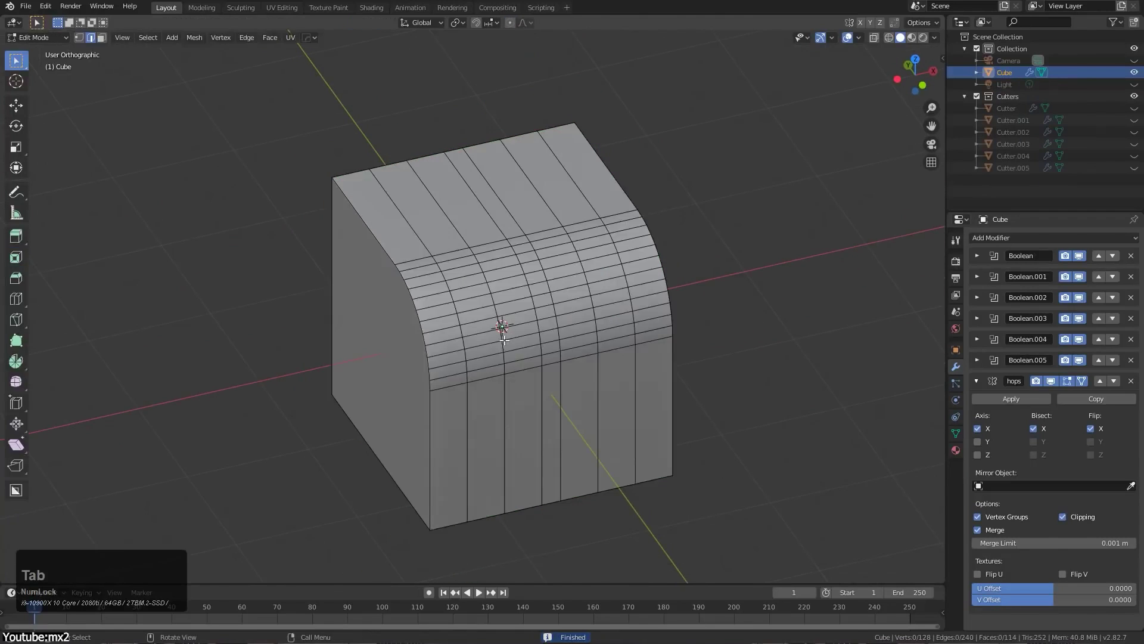
middle_drag(501, 327, 566, 334)
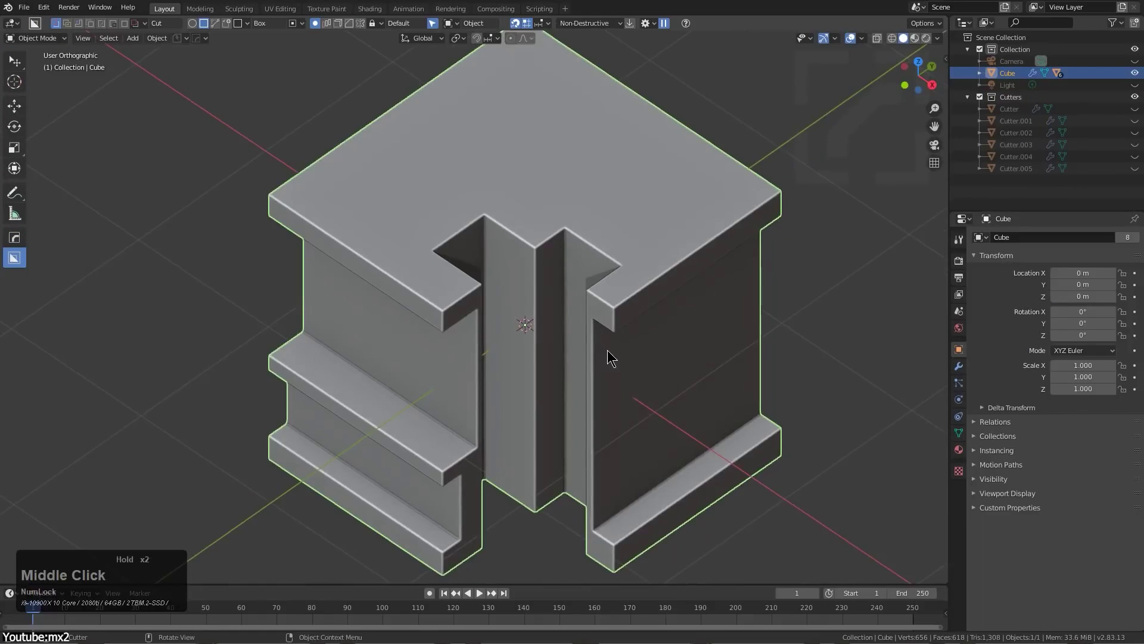
middle_drag(611, 358, 715, 255)
click(715, 255)
Add a camera through the Hard Ops Q menu and play back its view
key(q)
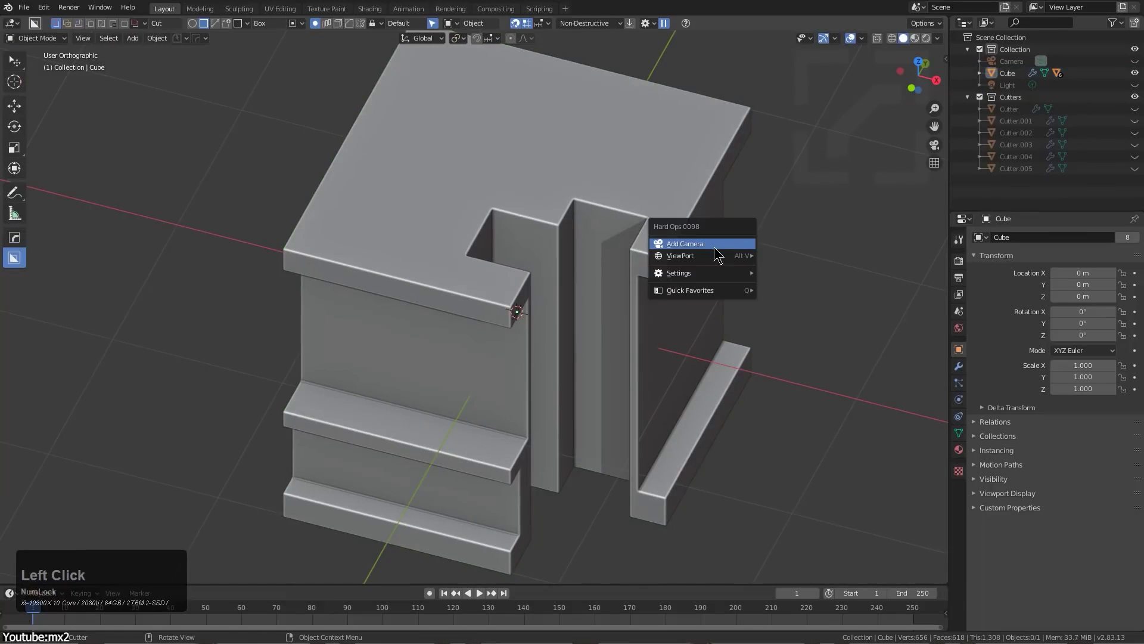
key(KP_0)
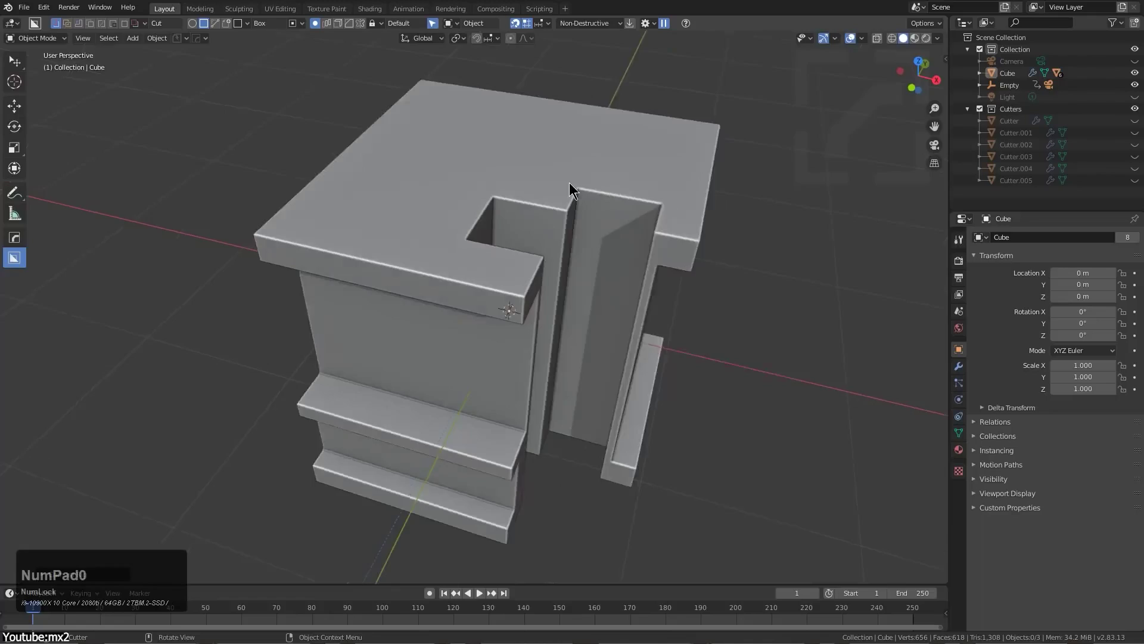
key(space)
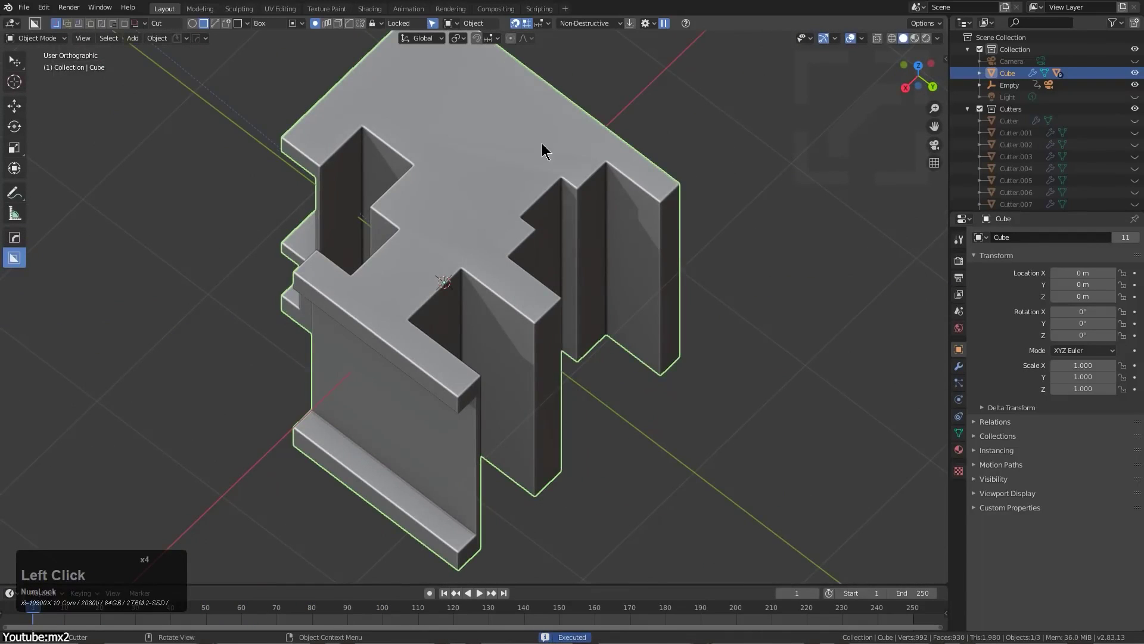
Smart Apply the block's stacked modifiers as real geometry
key(q)
mouse_move(620, 230)
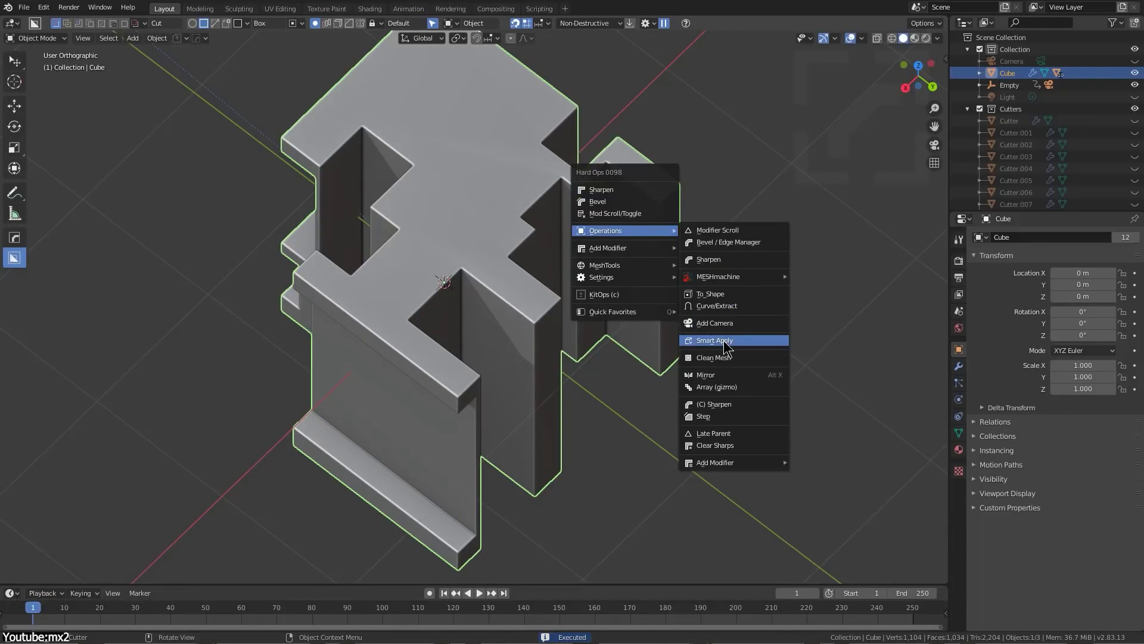
click(714, 340)
alt+drag(477, 411, 605, 311)
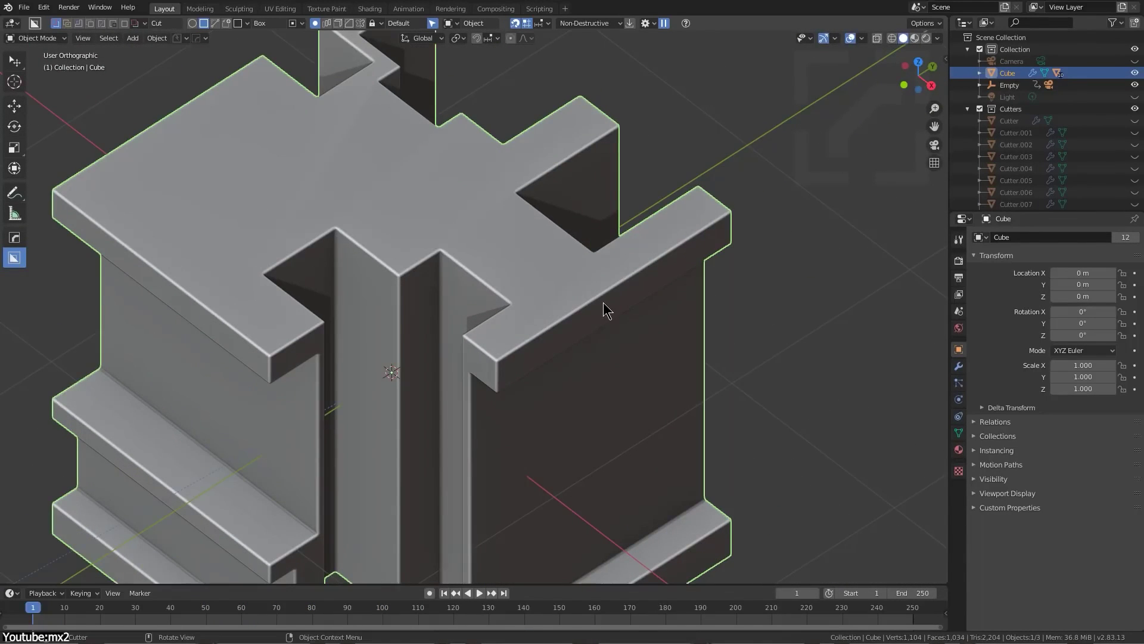
Toggle through the cut model's modifiers with Modifier Scroll from the Q menu
key(q)
key(q)
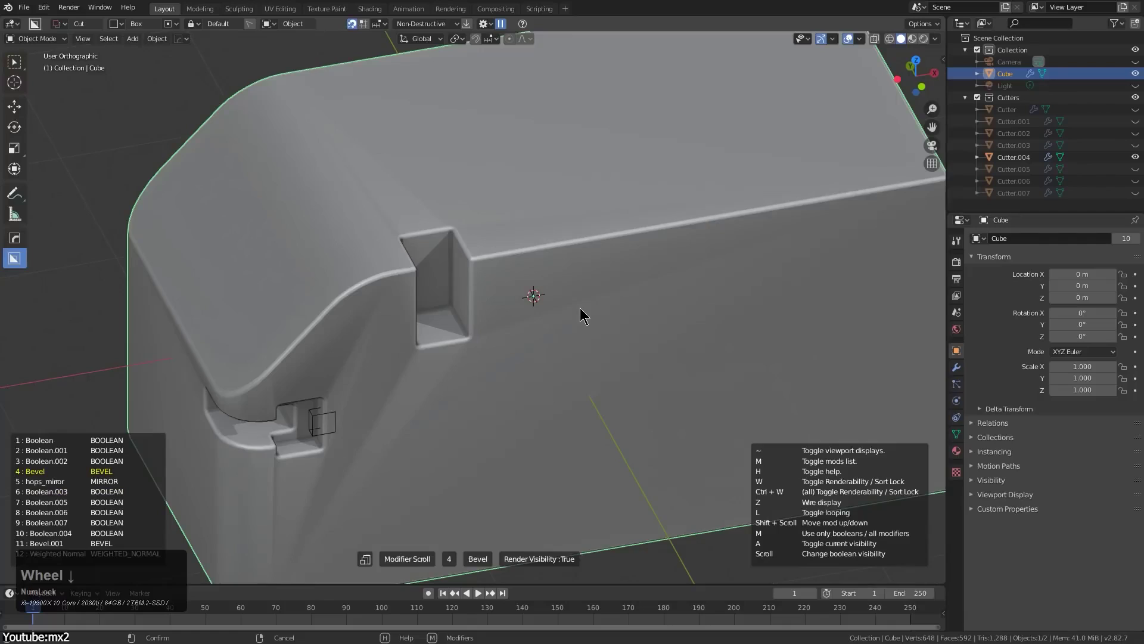
shift+scroll(580, 307, down, 2)
shift+scroll(580, 308, down, 1)
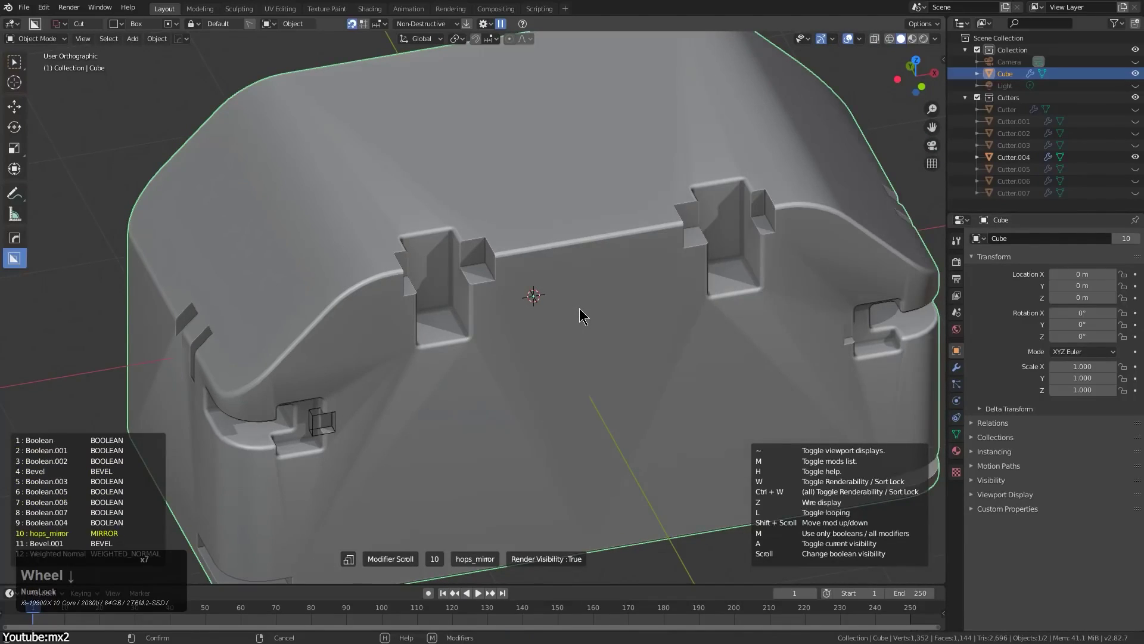
middle_drag(579, 309, 574, 348)
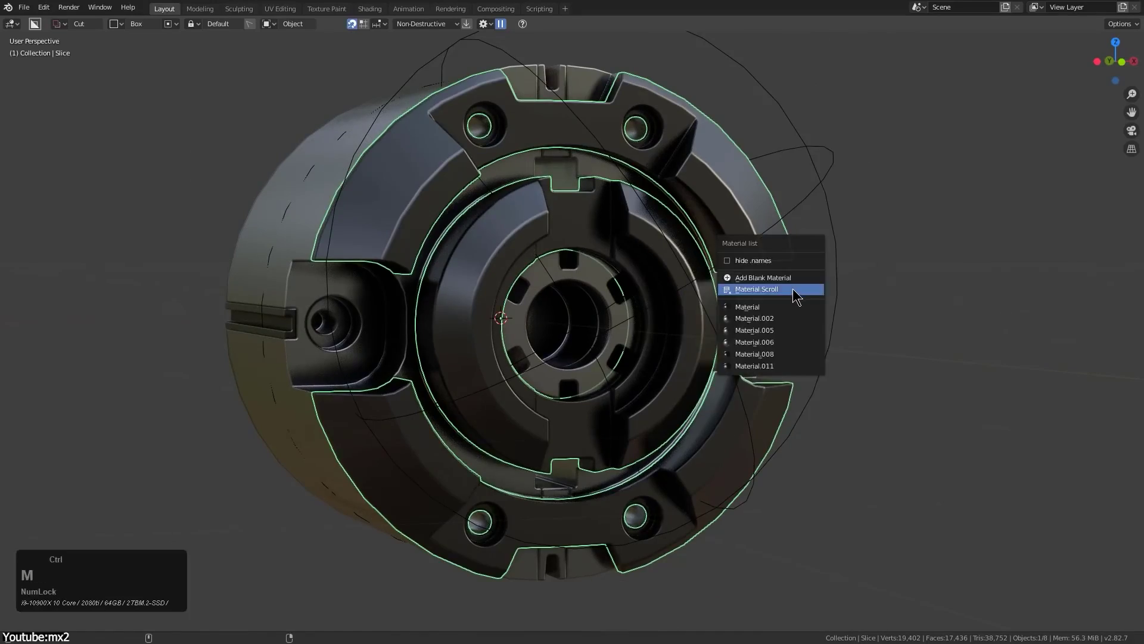
click(742, 289)
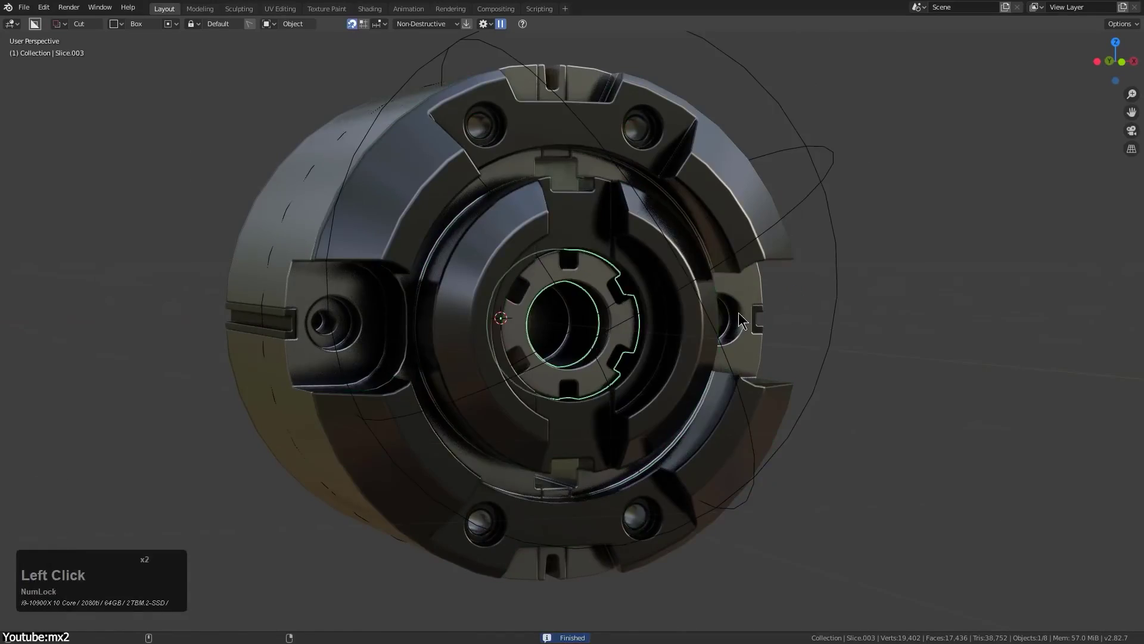
scroll(739, 315, down, 2)
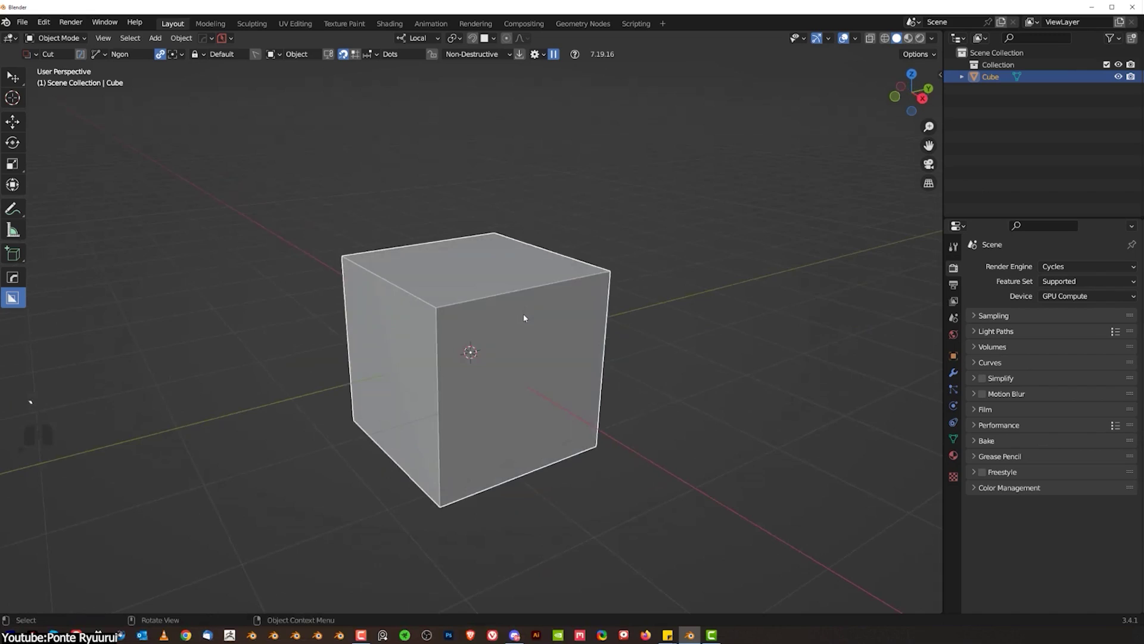
Cut a round recess into the cube's top face using BoxCutter's Circle shape
key(KP_5)
key(d)
click(516, 298)
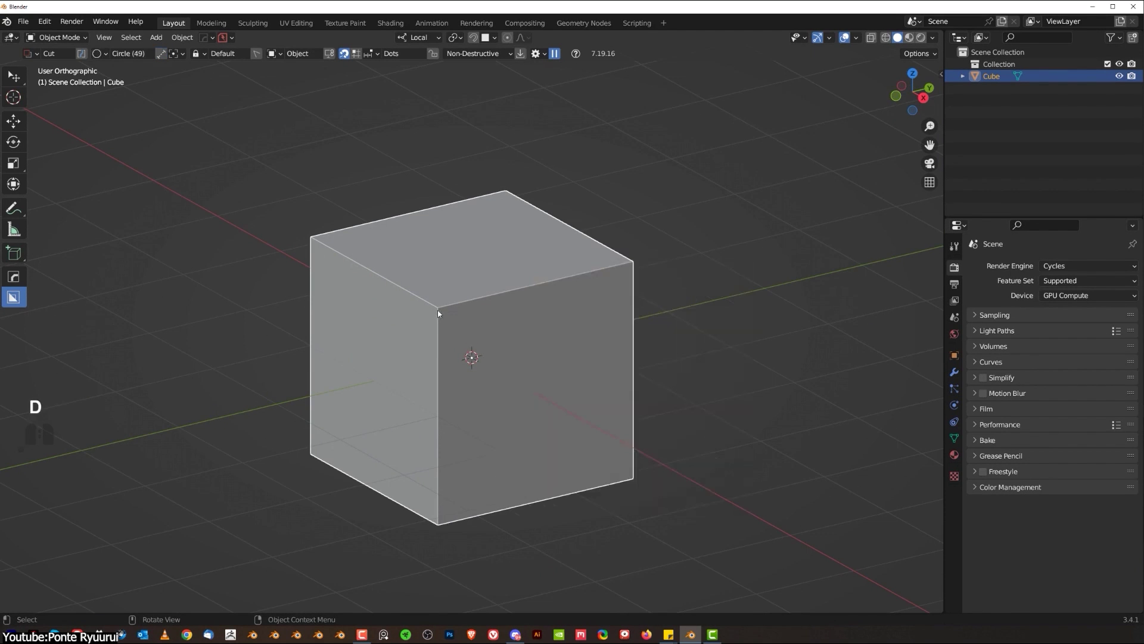
drag(440, 311, 525, 356)
click(521, 346)
middle_drag(521, 346, 491, 365)
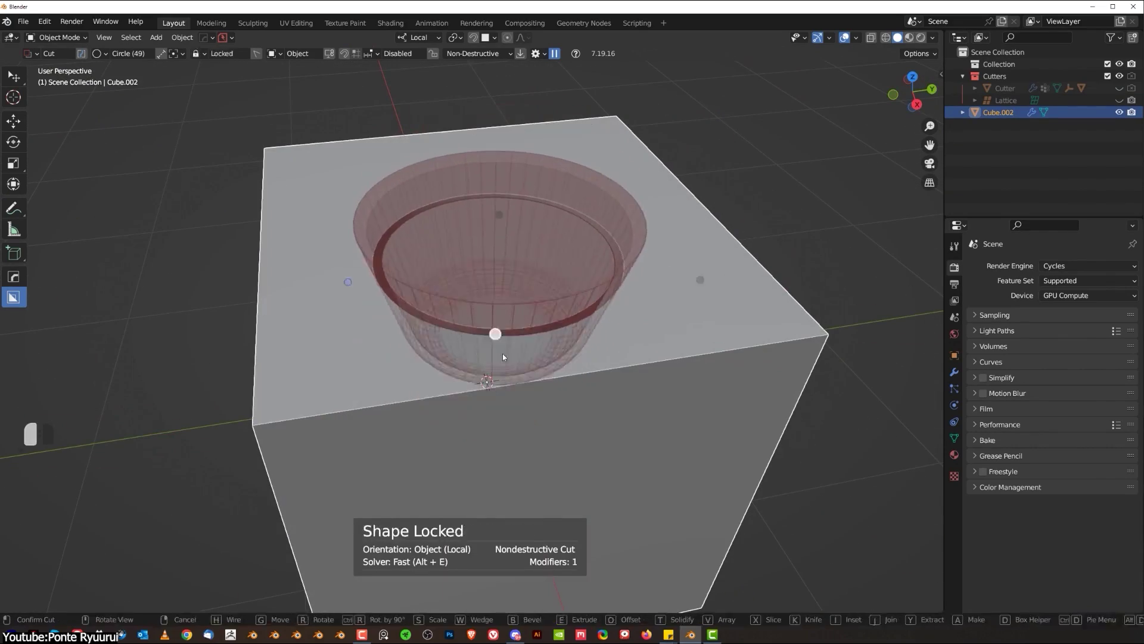
Drop a round plug onto the red model's curved surface and confirm its scaled size
key(b)
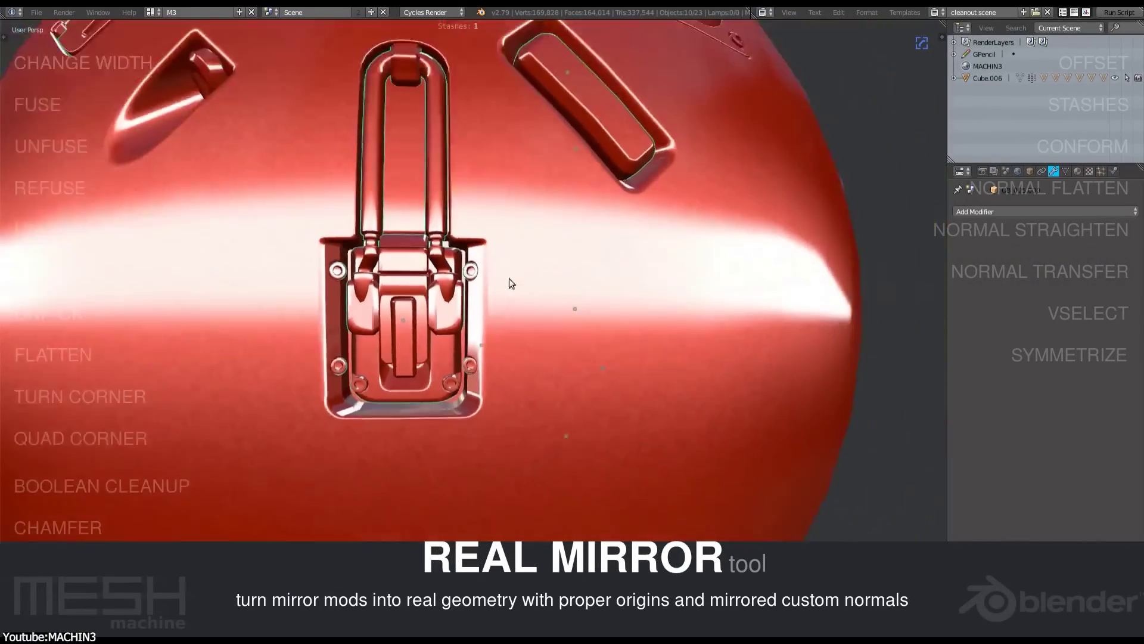
middle_drag(509, 281, 660, 323)
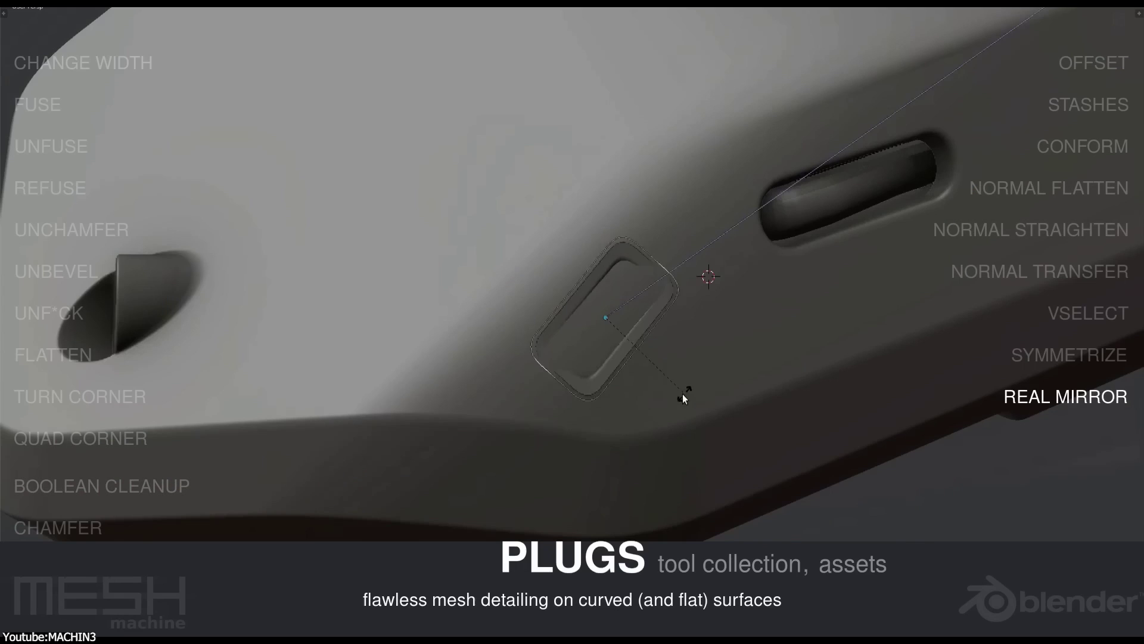
click(645, 395)
middle_drag(645, 394, 538, 344)
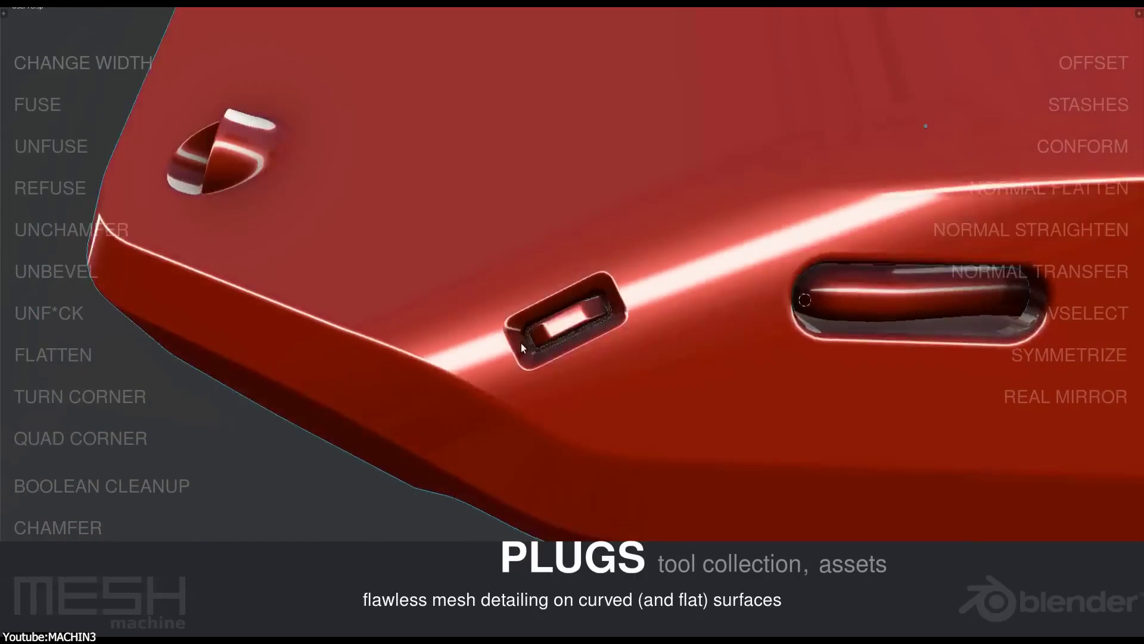
mouse_move(521, 342)
middle_down()
mouse_move(525, 362)
mouse_move(520, 341)
middle_up()
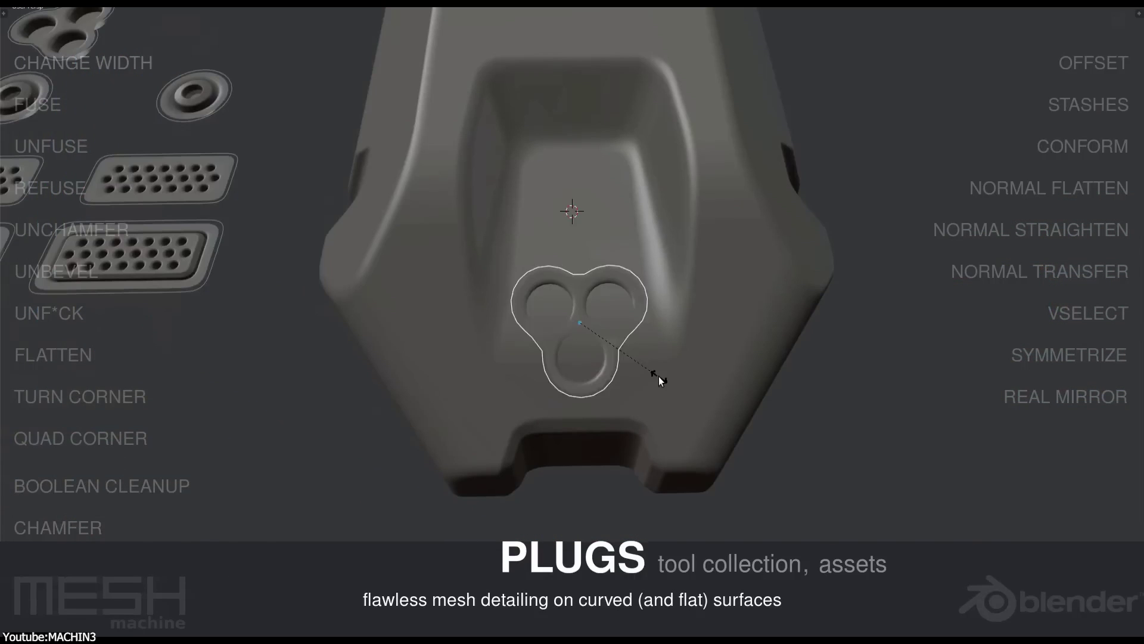
click(659, 377)
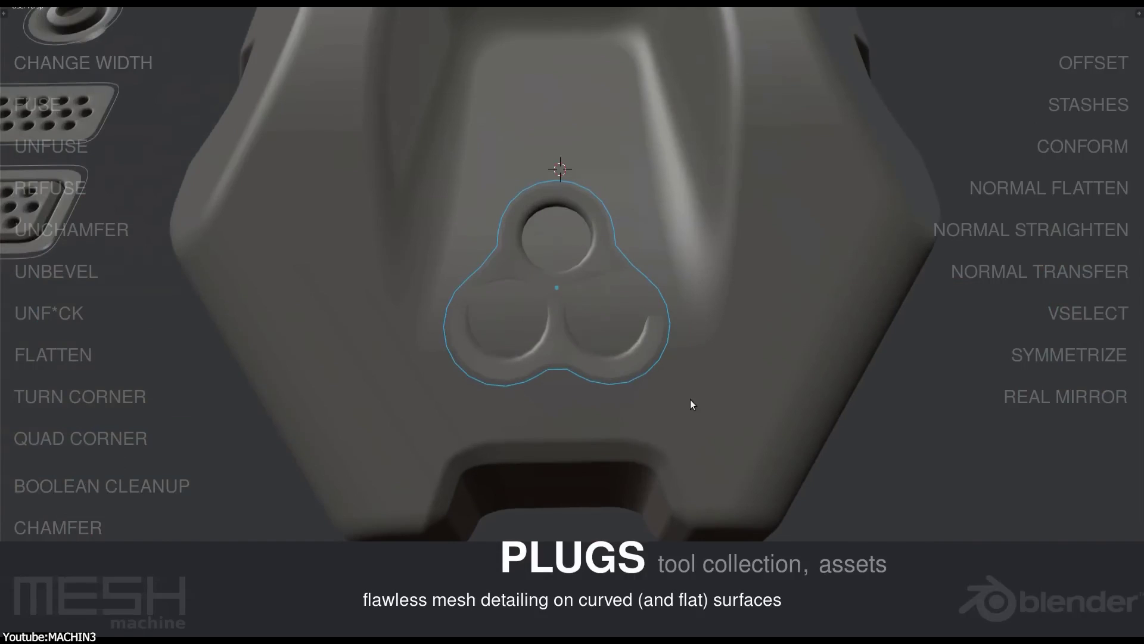
Insert the three-hole plug onto the sphere in face selection mode and resize it
click(733, 365)
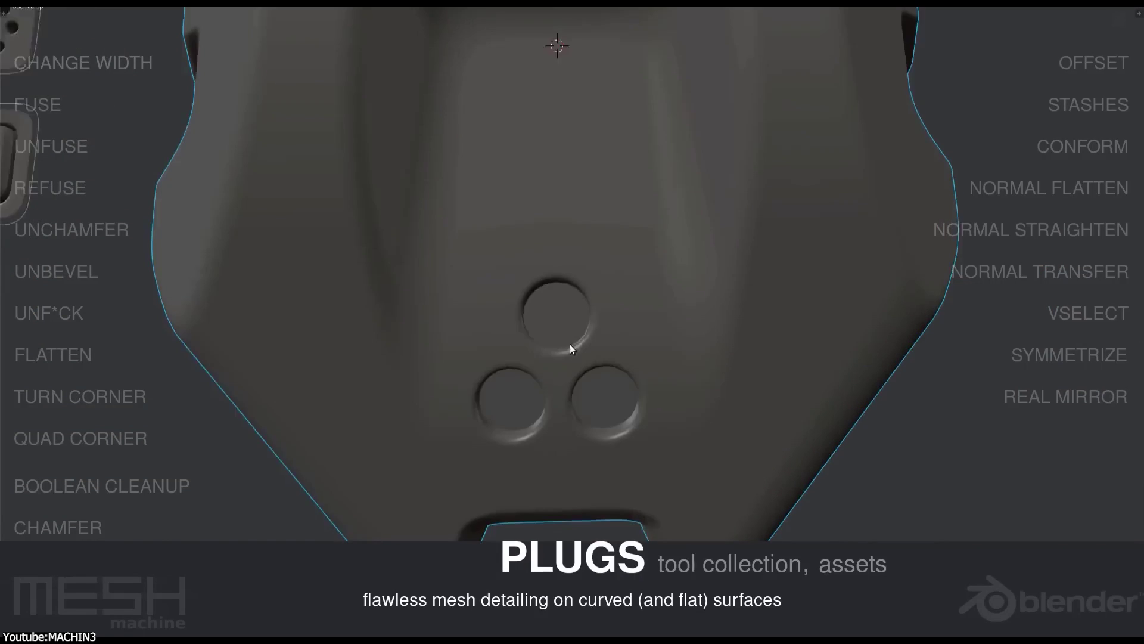
middle_drag(570, 345, 539, 330)
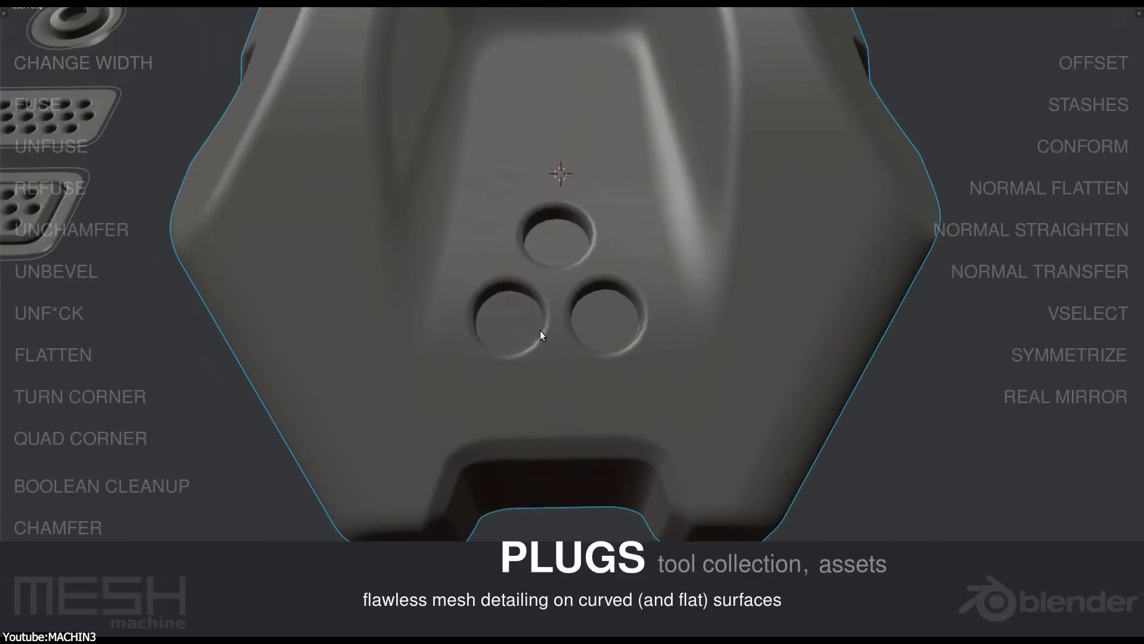
key(Tab)
click(727, 344)
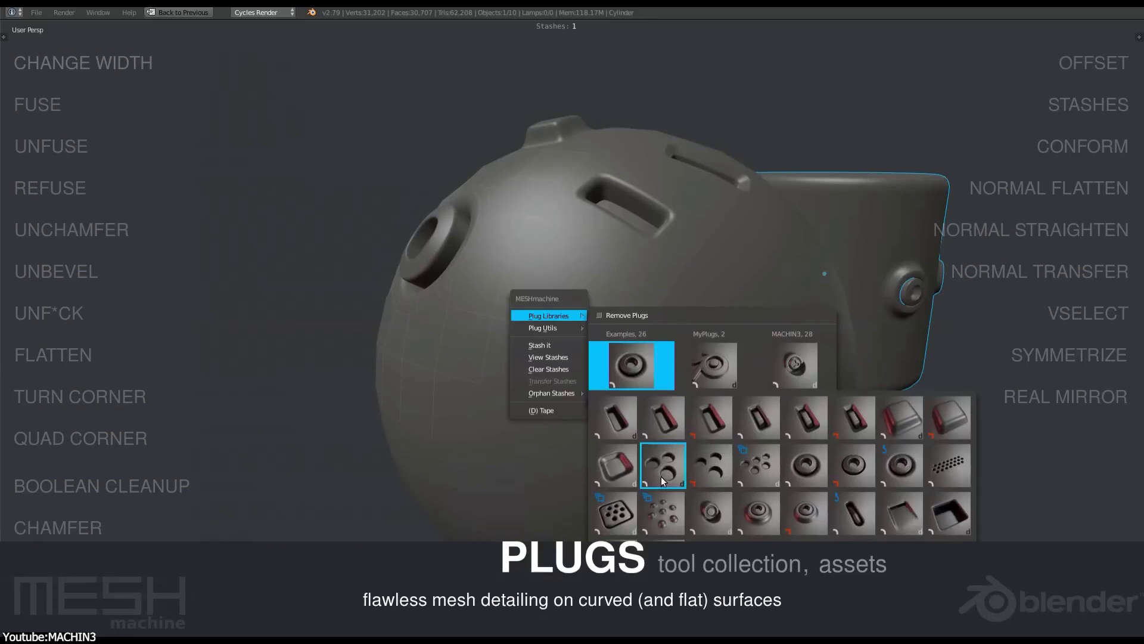
click(661, 481)
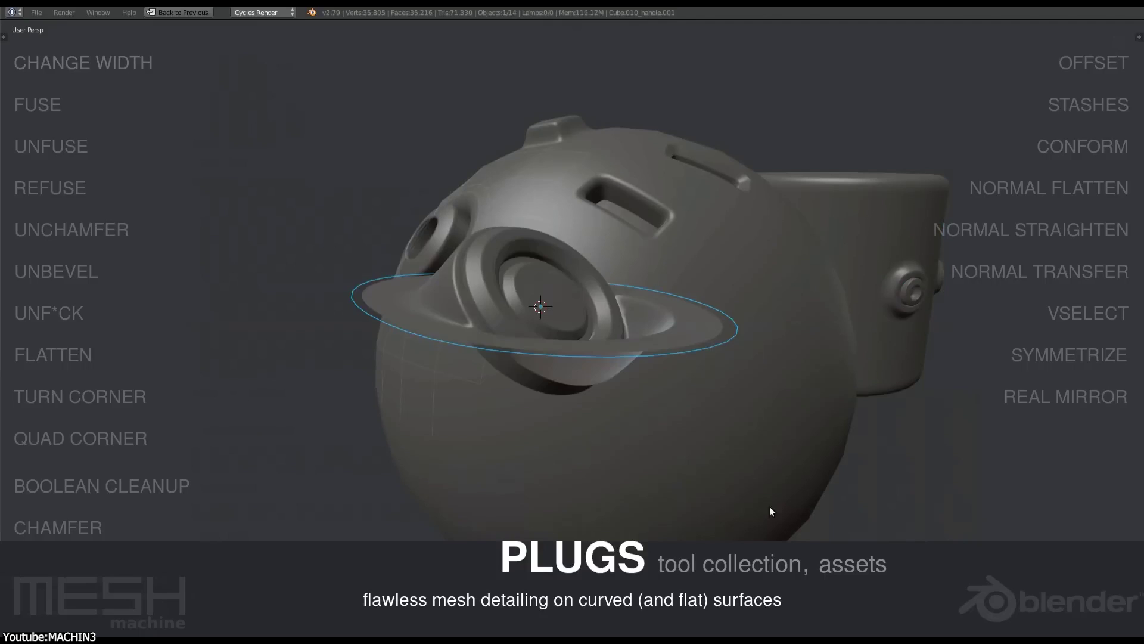
key(s)
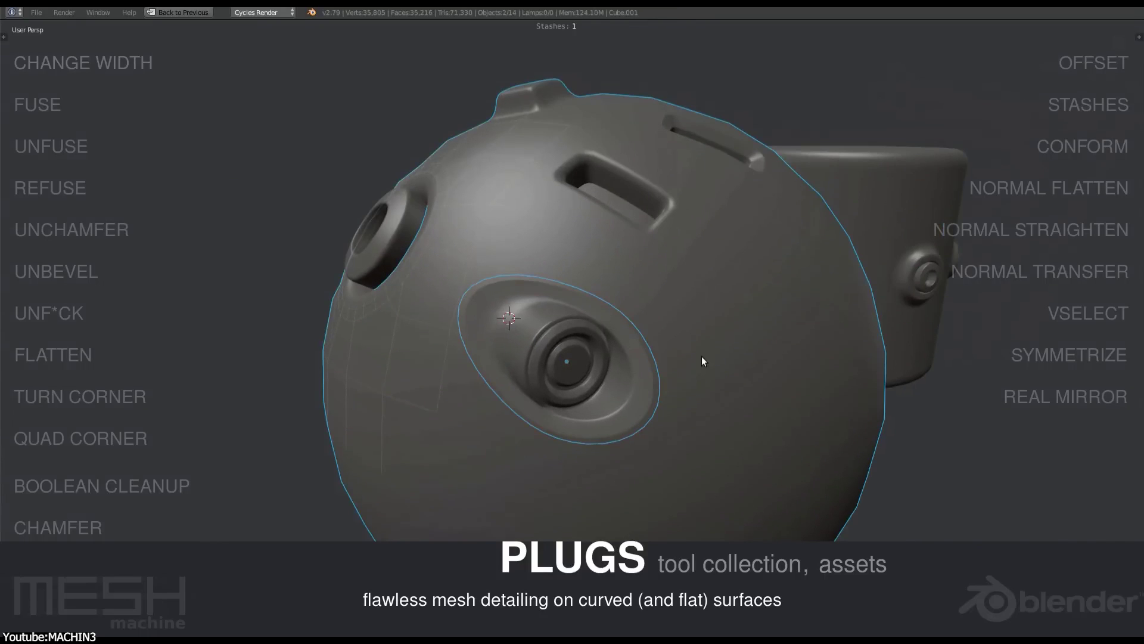